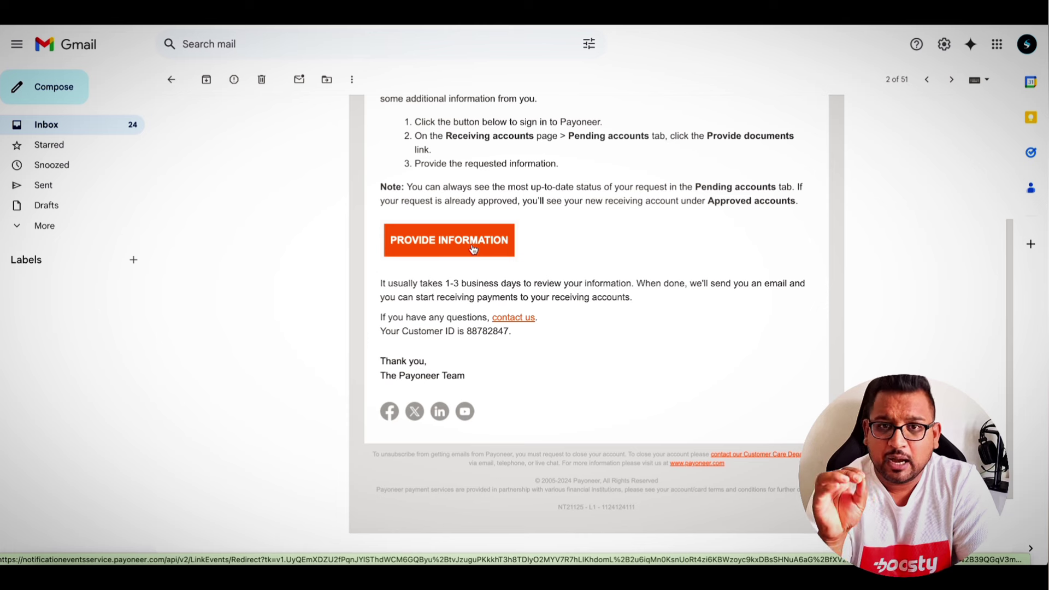
- Go to Payoneer from the email's request for information and submit a request for a UK (GBP) local receiving account
left_click(474, 249)
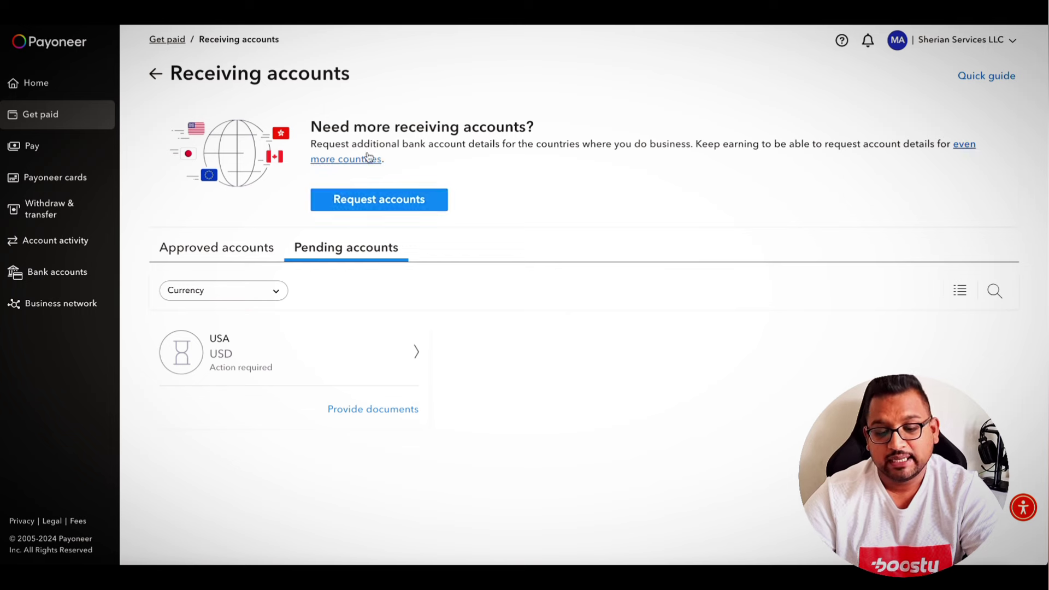
left_click(382, 200)
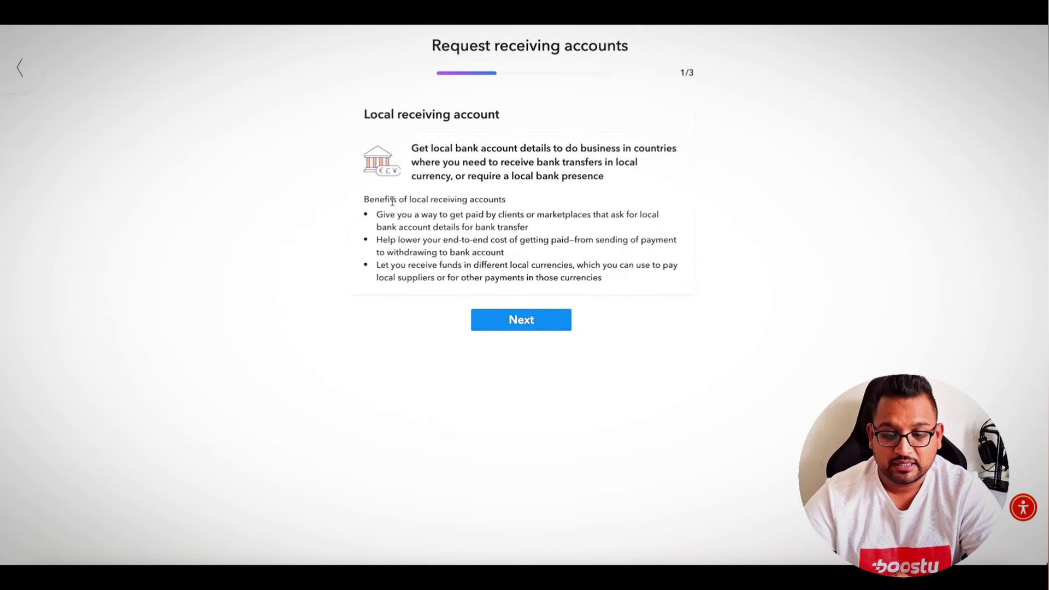
left_click(534, 323)
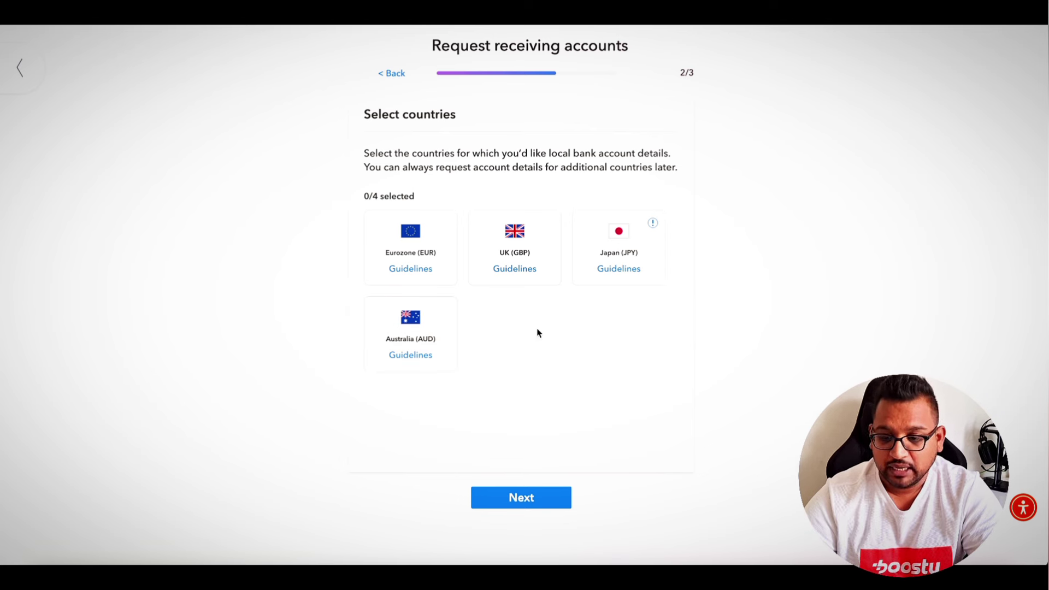
left_click(508, 252)
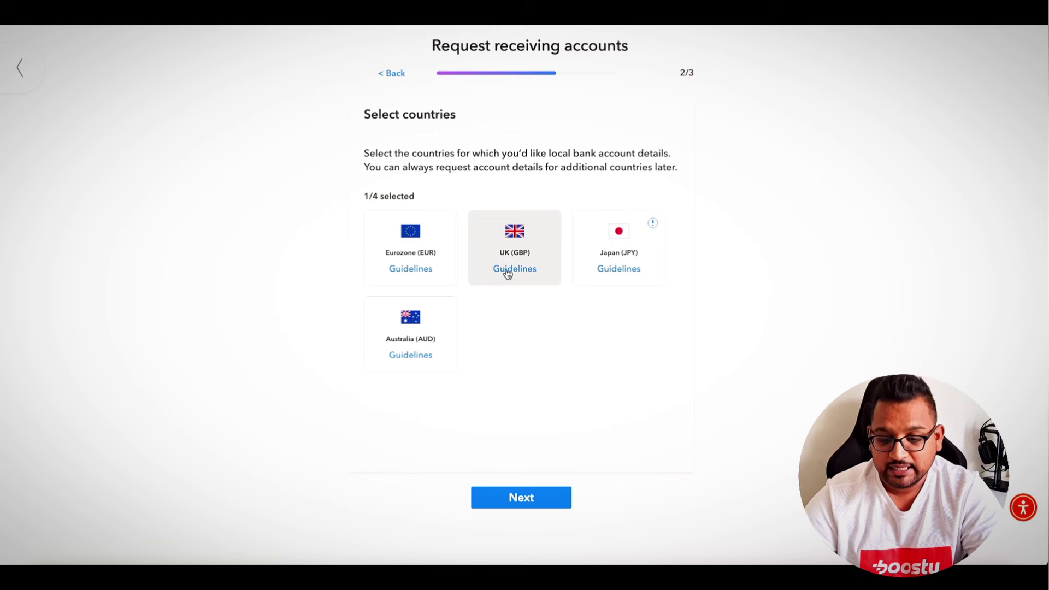
left_click(524, 494)
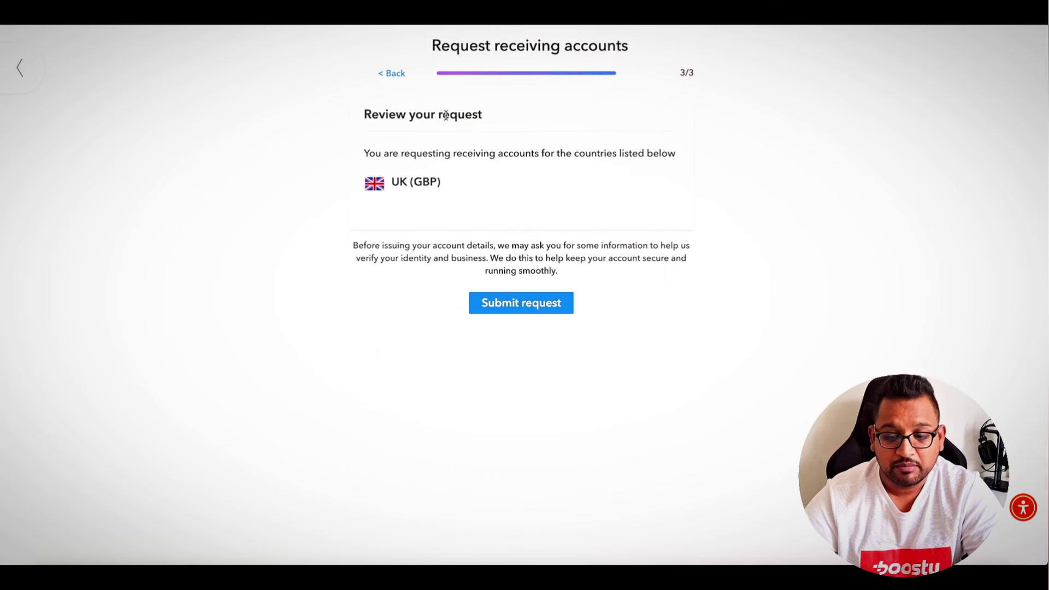
left_click(531, 309)
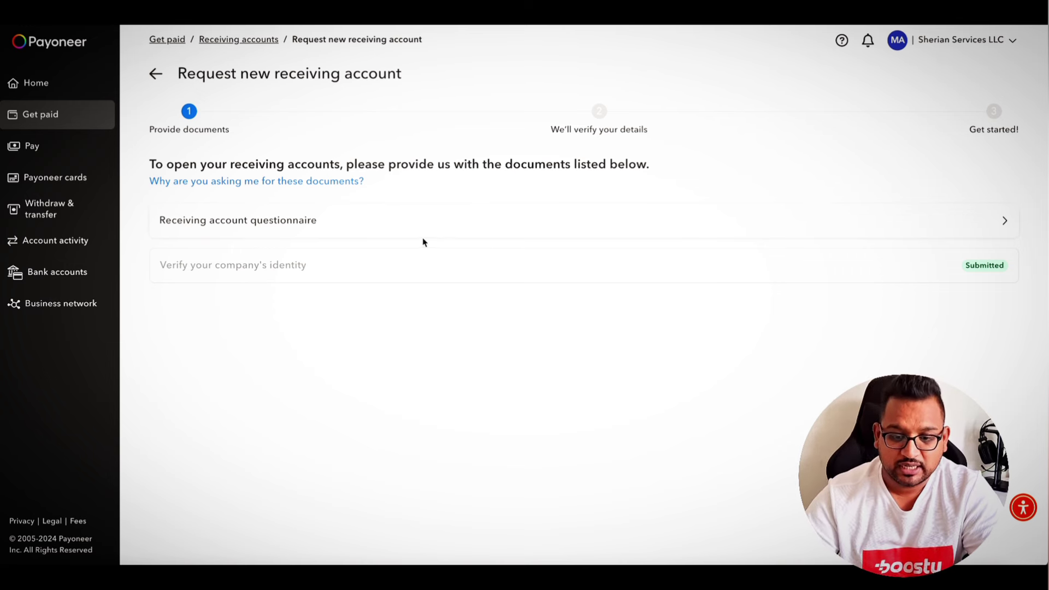
- Open the receiving account questionnaire and choose receiving payments from marketplaces I sell on as the main account use
left_click(485, 225)
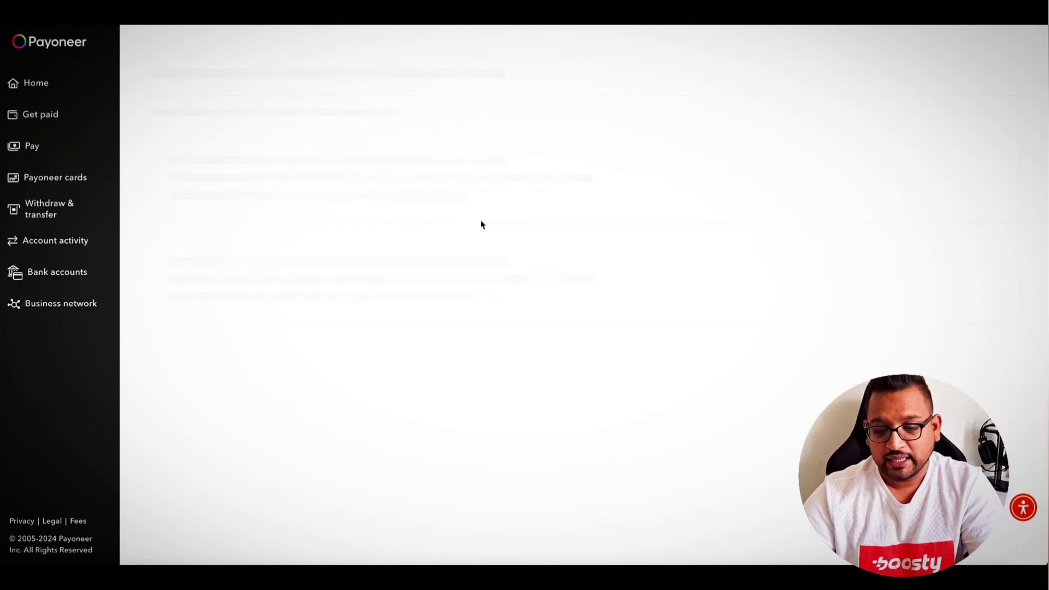
scroll(481, 225, "down", 1)
scroll(479, 224, "up", 1)
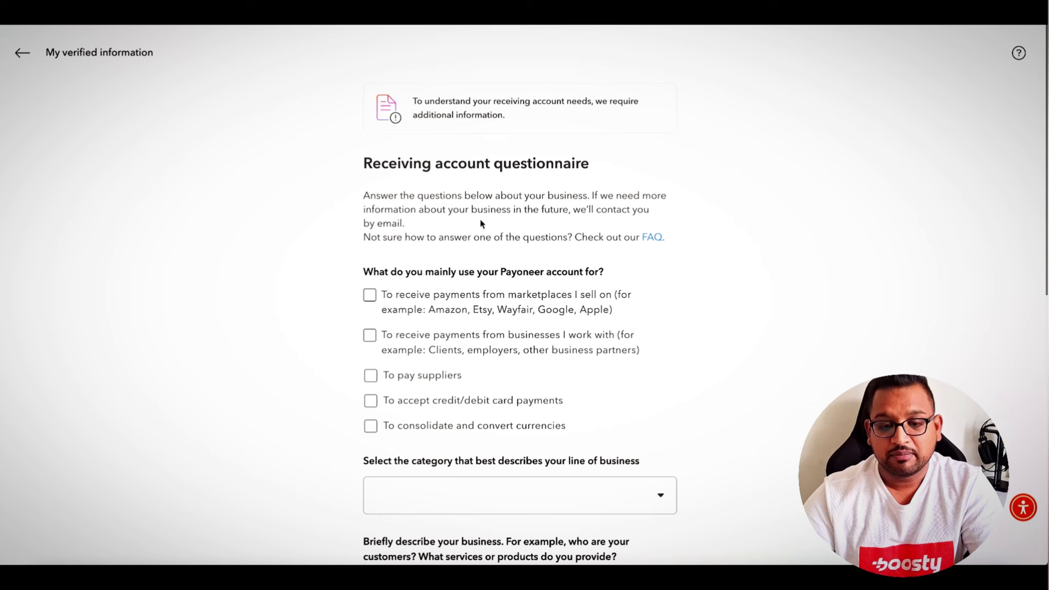
scroll(479, 222, "down", 1)
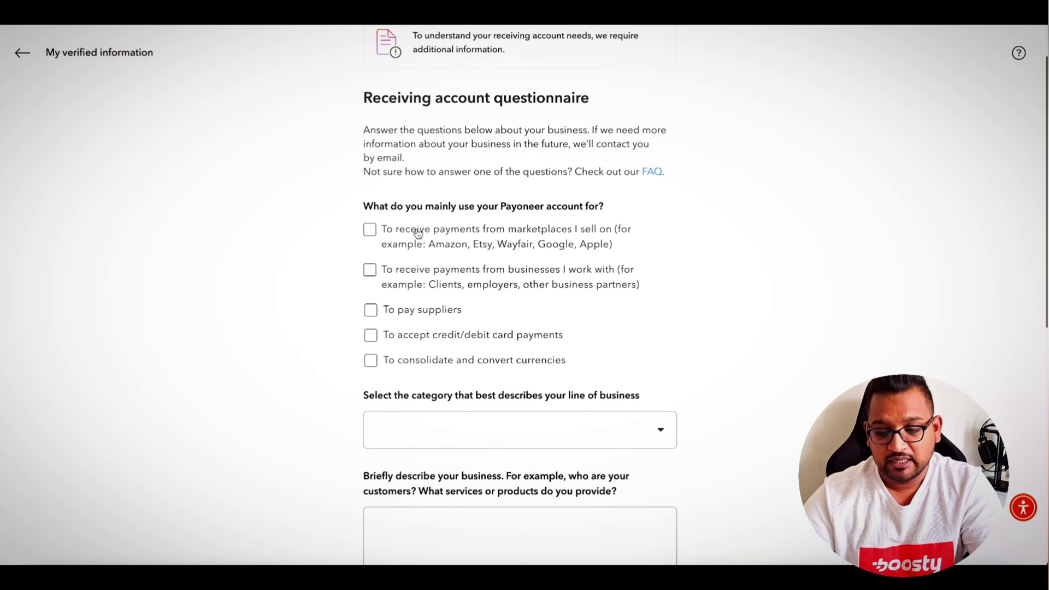
left_click(369, 230)
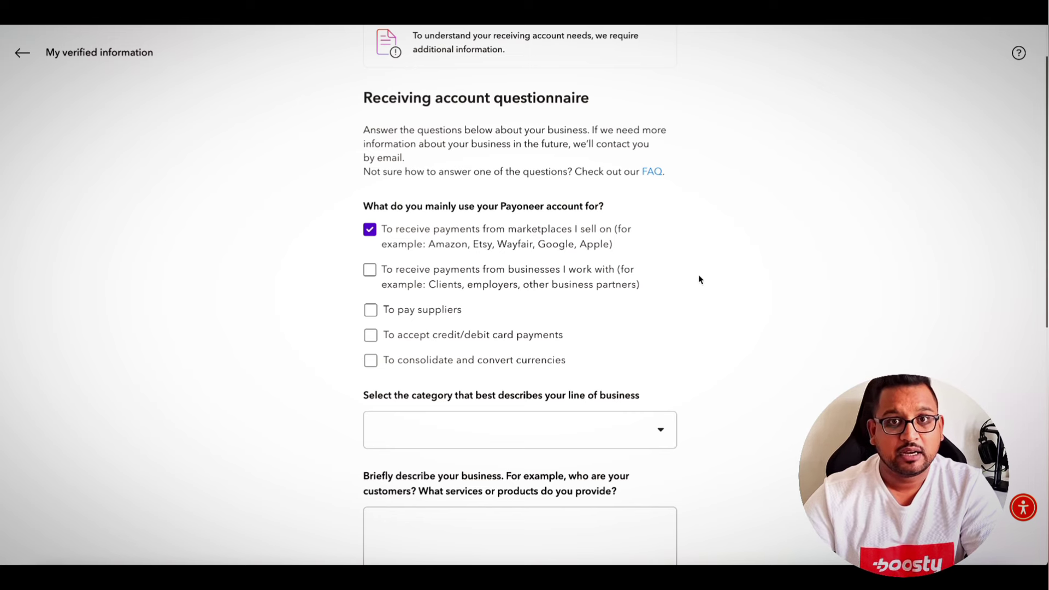
- Set the category that best describes the line of business to Retail
scroll(699, 274, "down", 1)
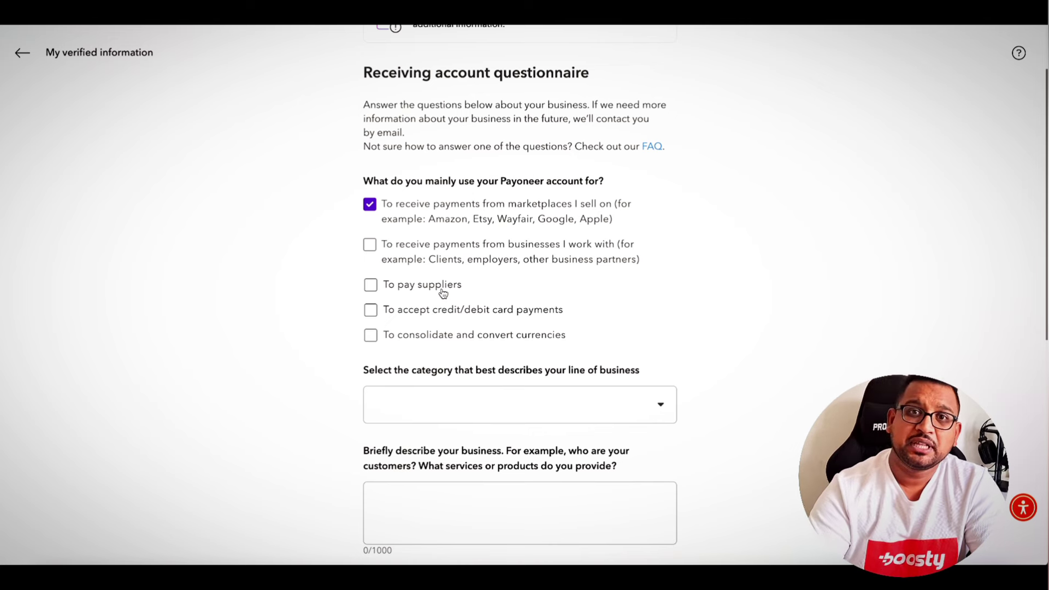
scroll(649, 256, "down", 1)
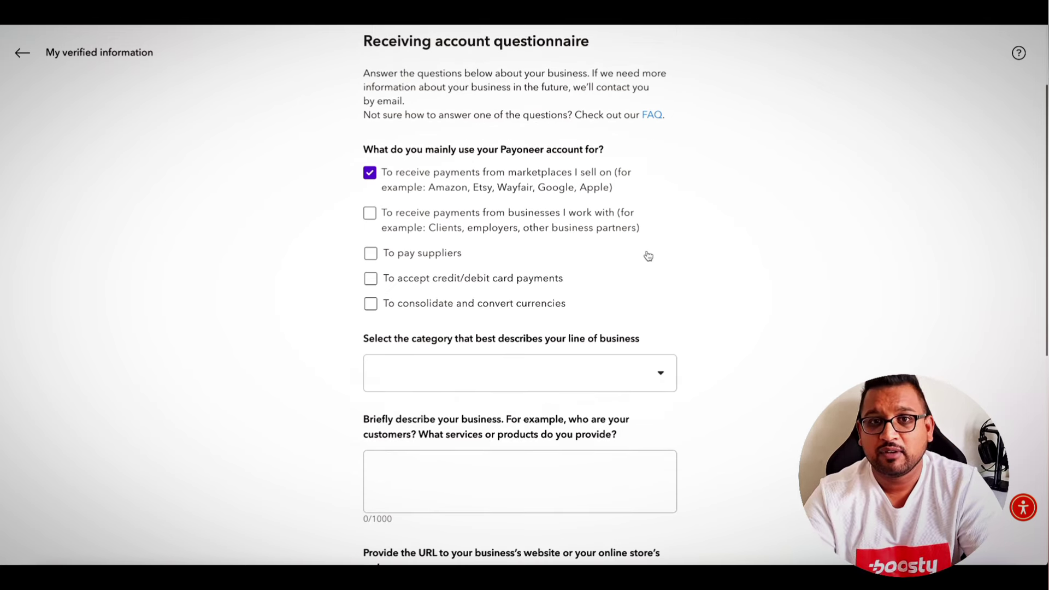
scroll(648, 256, "down", 1)
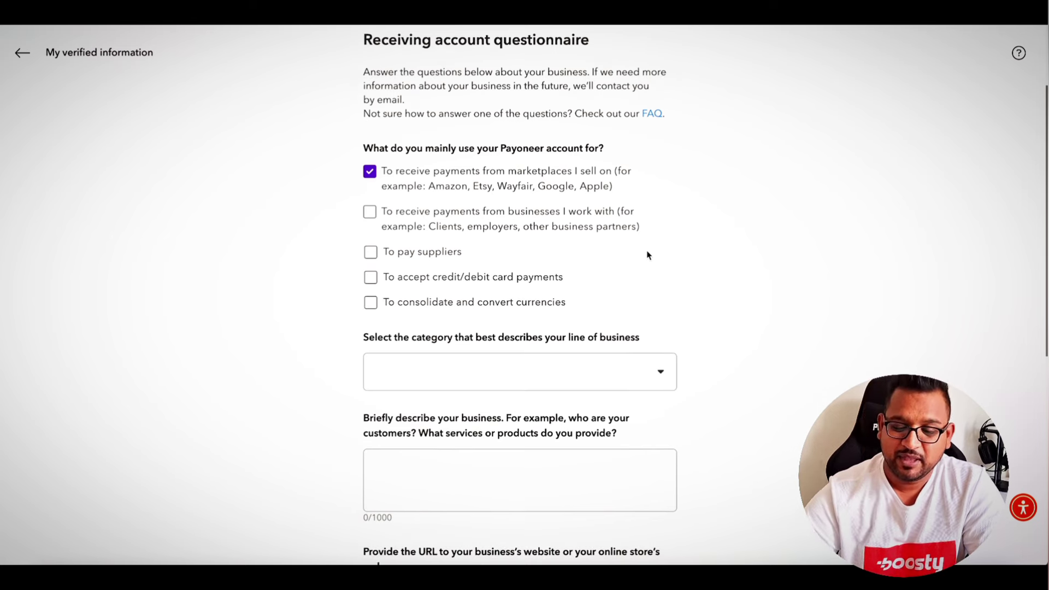
scroll(795, 339, "down", 3)
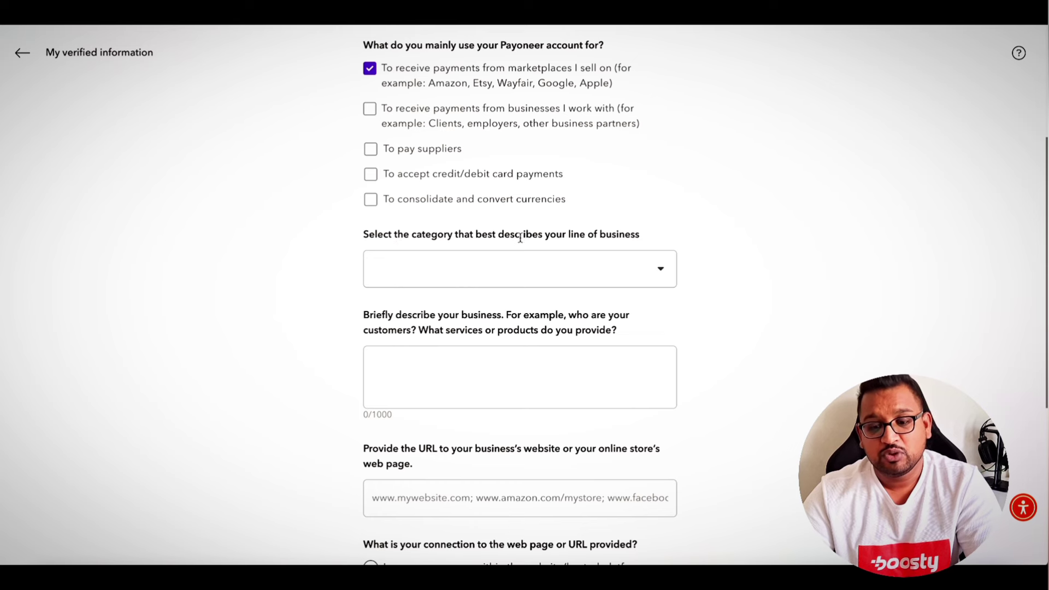
left_click(642, 283)
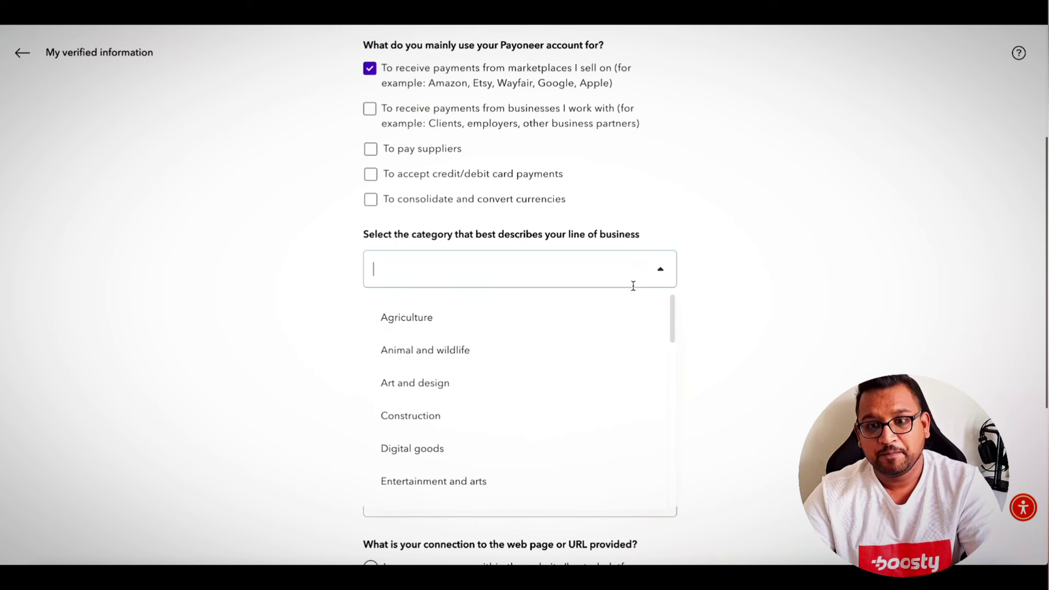
type("ret")
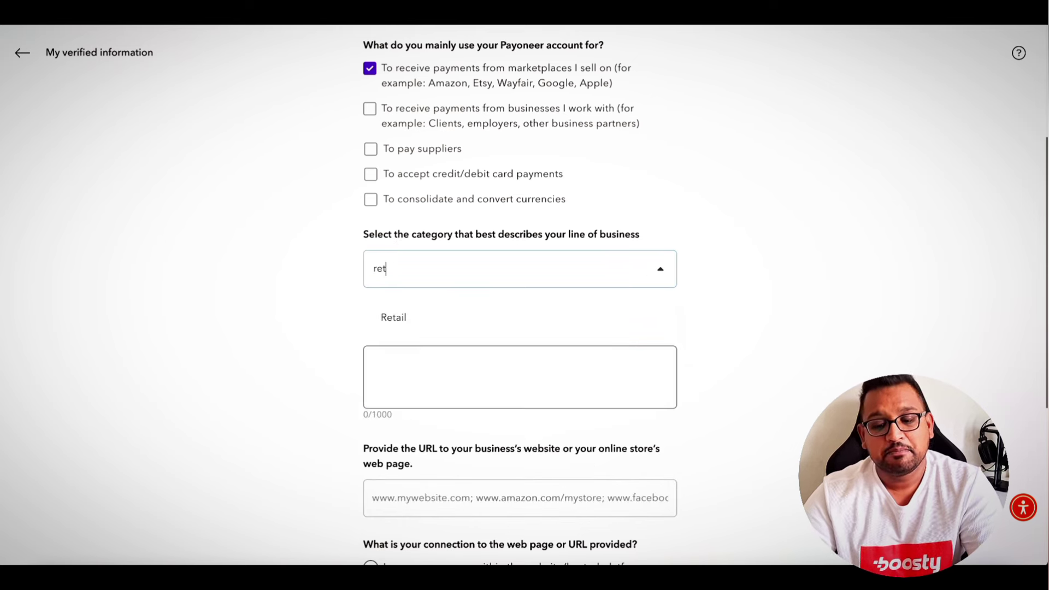
left_click(414, 323)
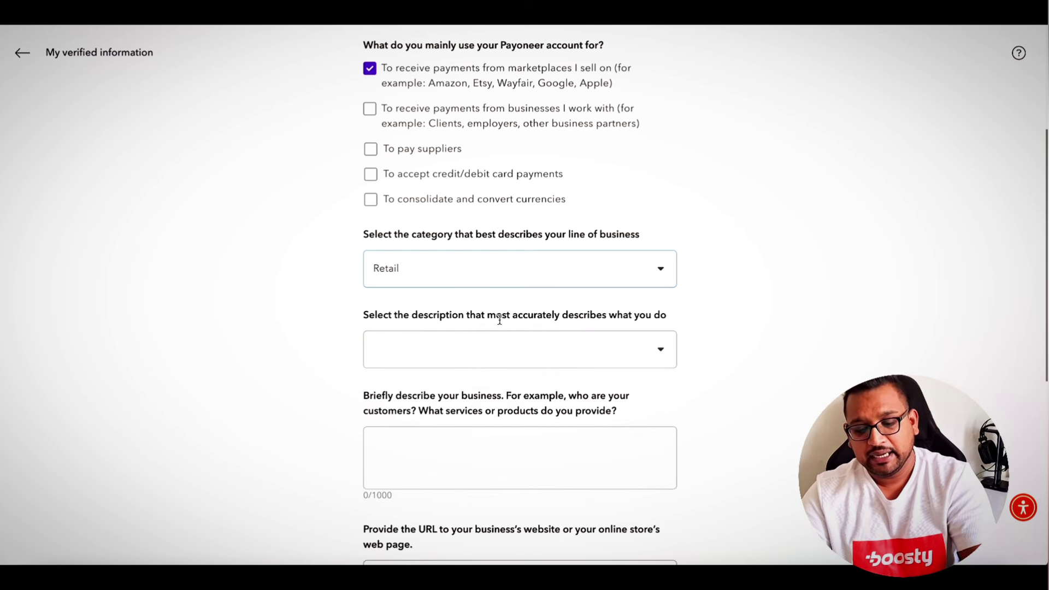
- Choose "Retail – Household and outdoors" as the description that most accurately describes what the business does
left_click(639, 356)
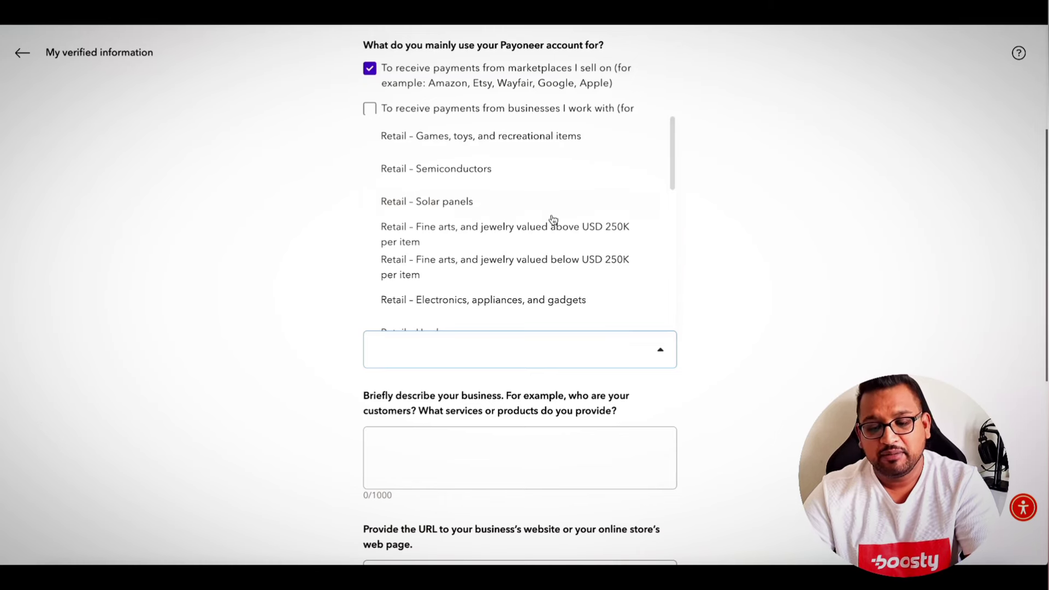
type("hom")
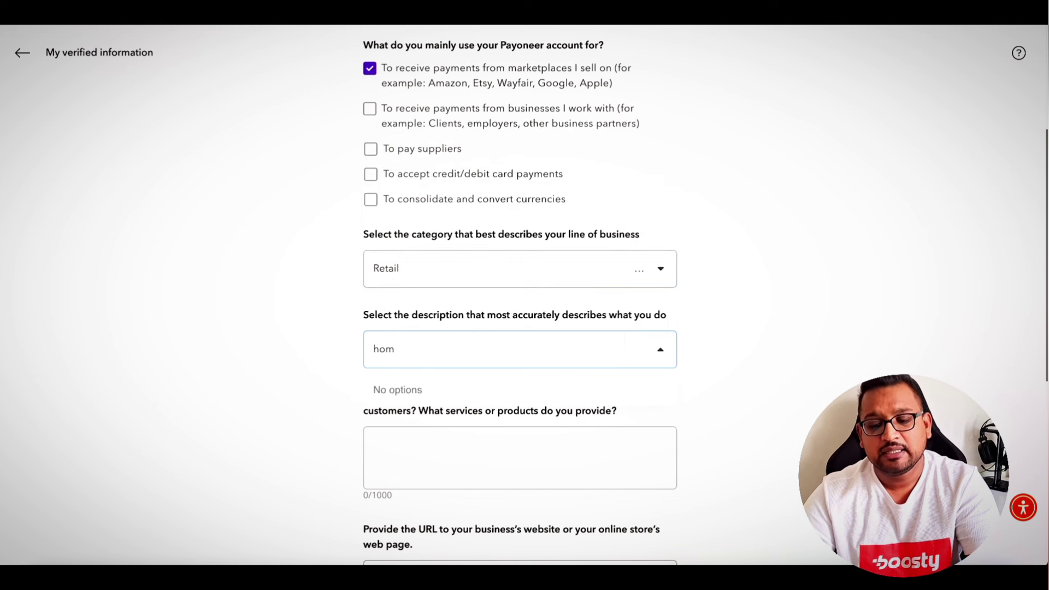
key("BackSpace")
key("BackSpace")
key("BackSpace")
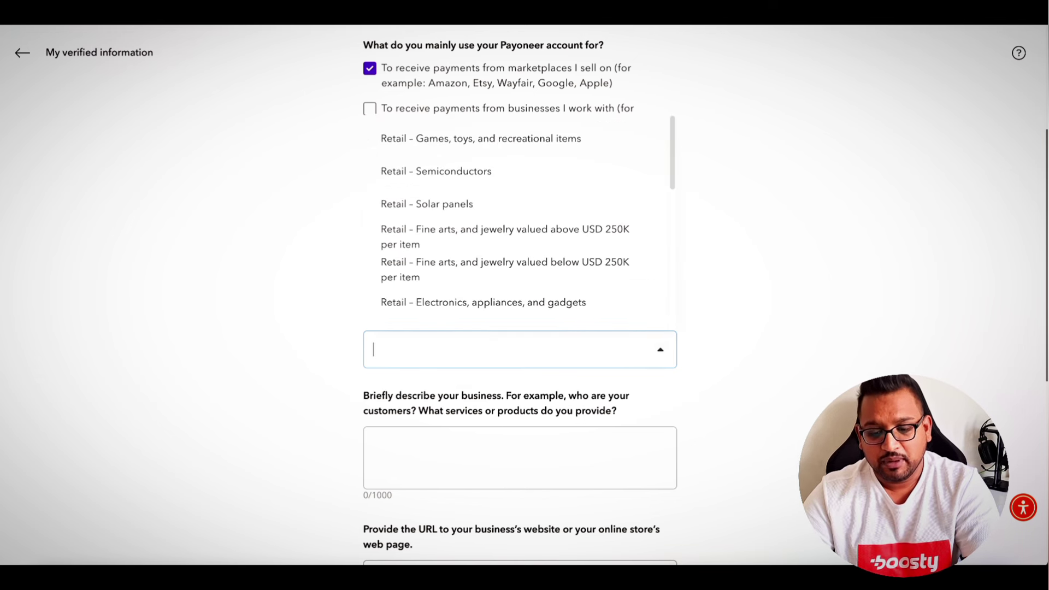
scroll(610, 260, "down", 1)
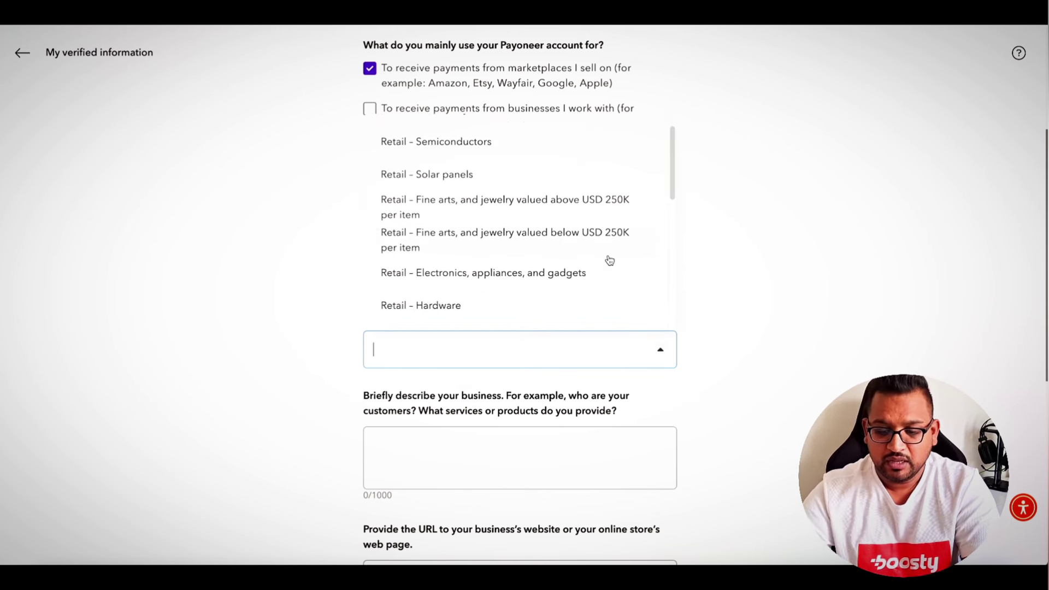
scroll(610, 261, "down", 3)
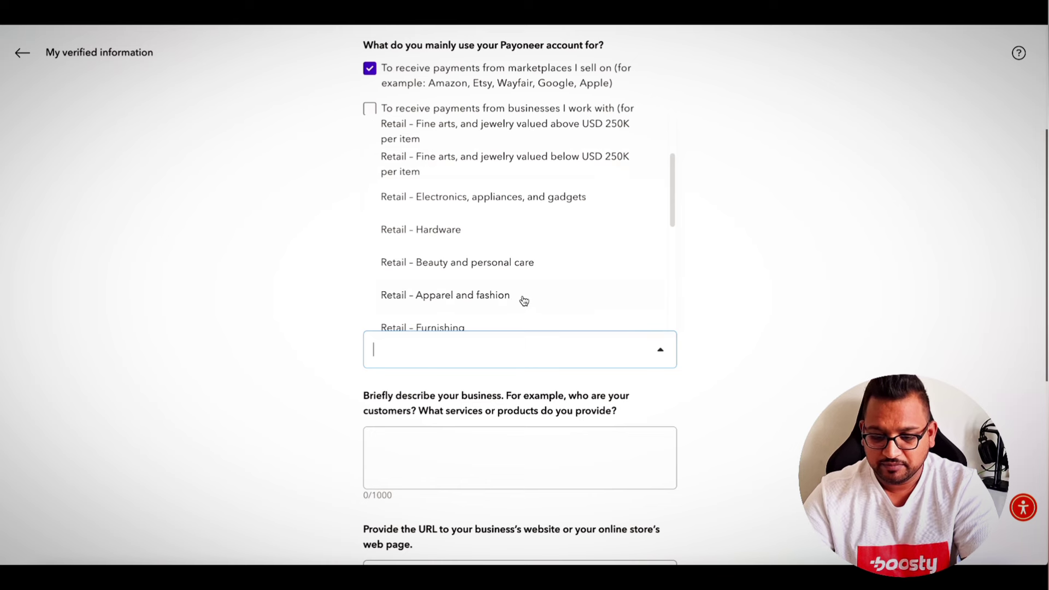
scroll(574, 298, "down", 1)
scroll(555, 290, "down", 5)
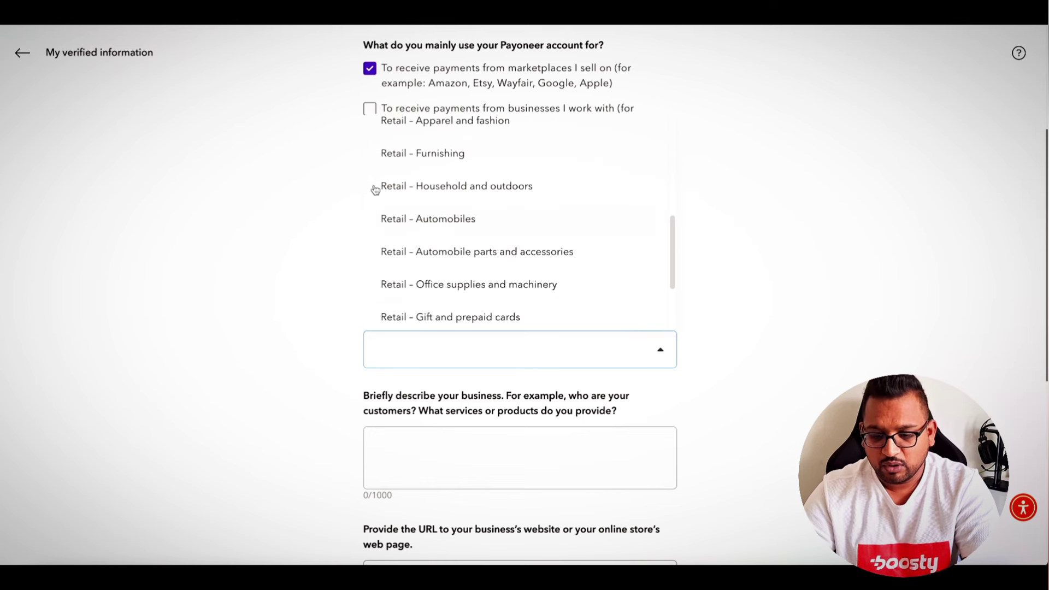
left_click(474, 189)
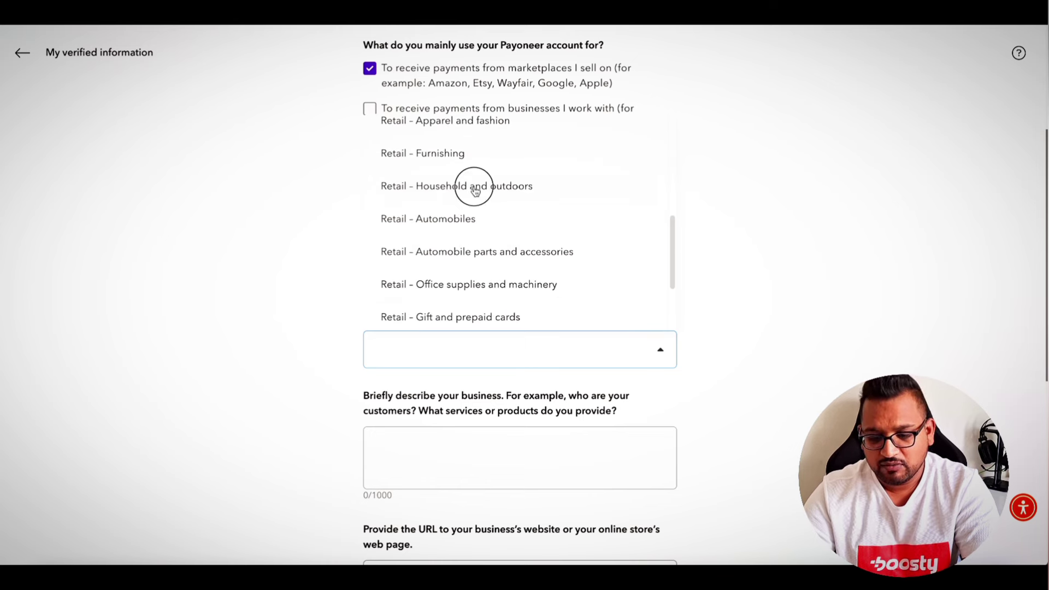
- Enter "I am an Amazon Marketplace Seller" as the brief business description
scroll(764, 247, "down", 1)
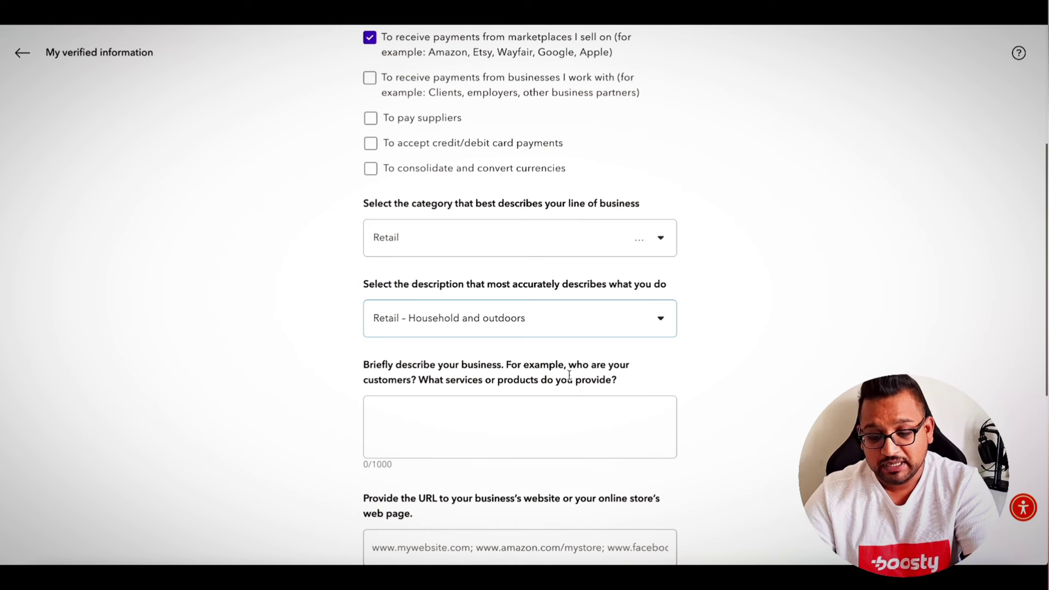
left_click(445, 423)
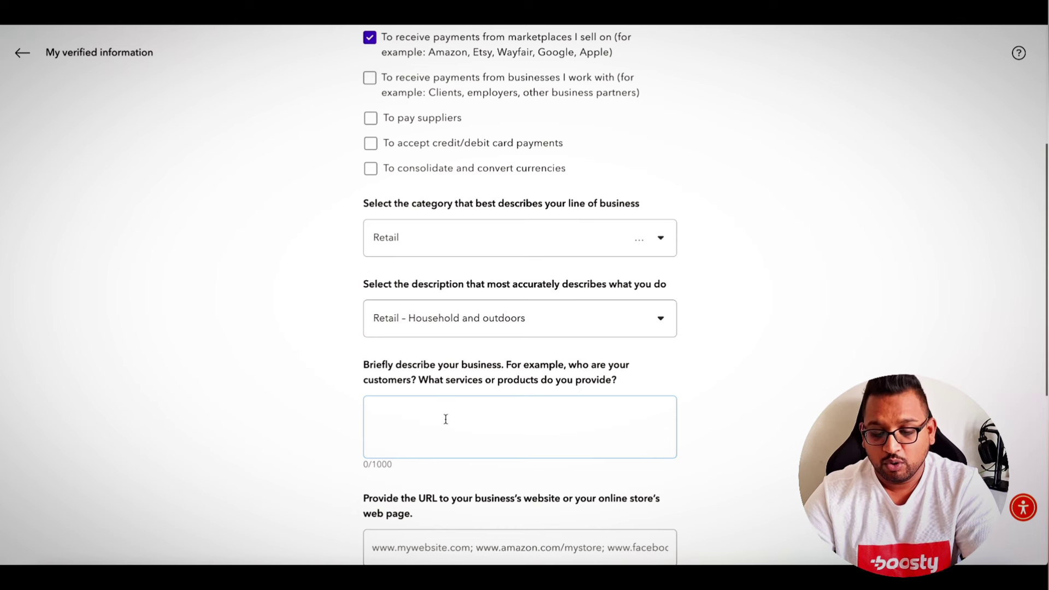
type("I")
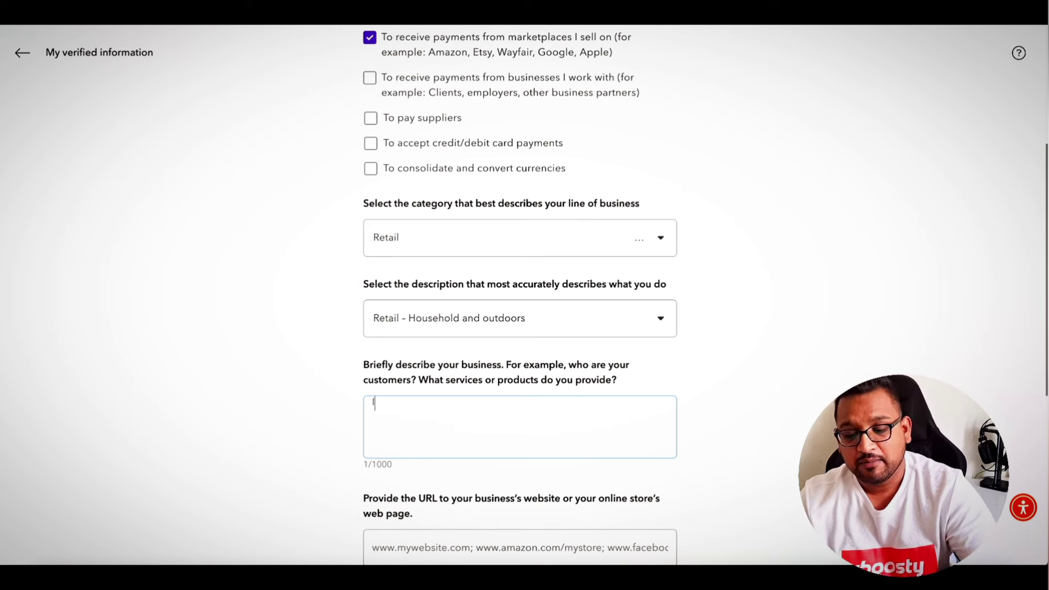
type(" am a")
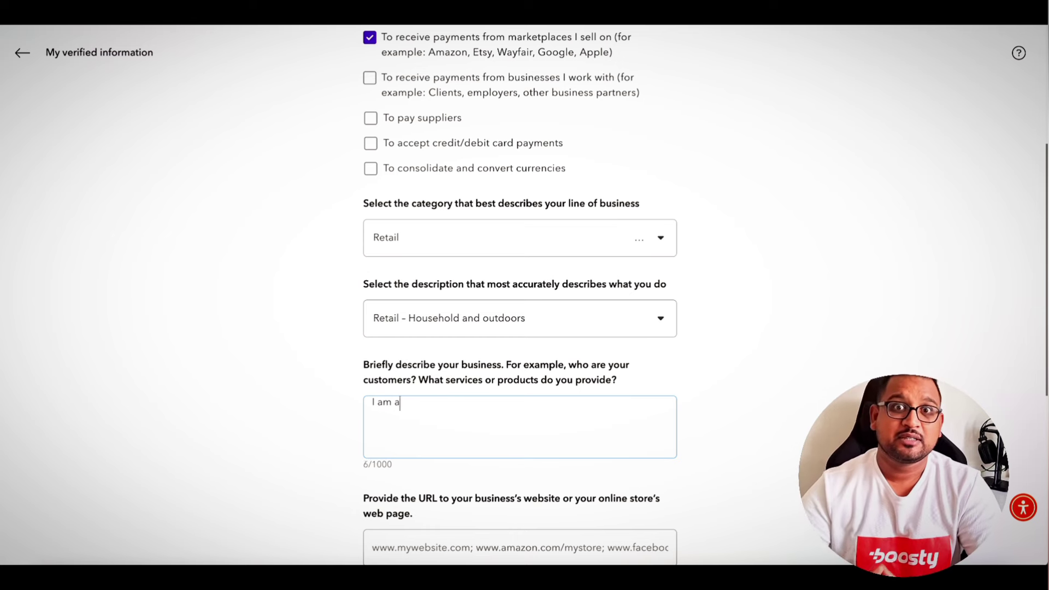
type("n Amazon Marketplace Seller")
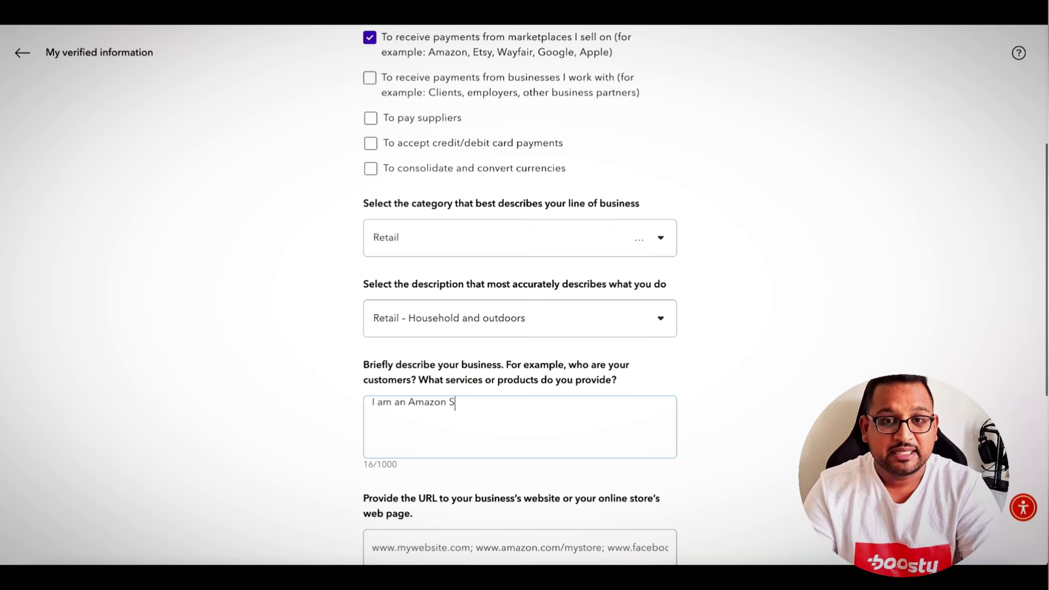
- Enter amazon.com as the URL of the business's website or online store
left_click(545, 285)
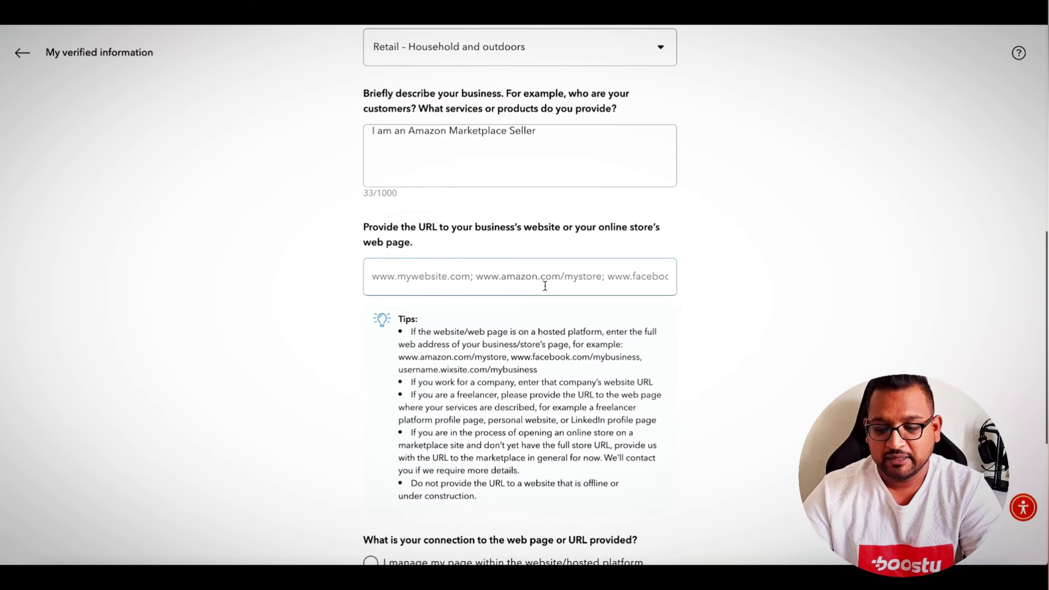
type("amazon")
key("BackSpace")
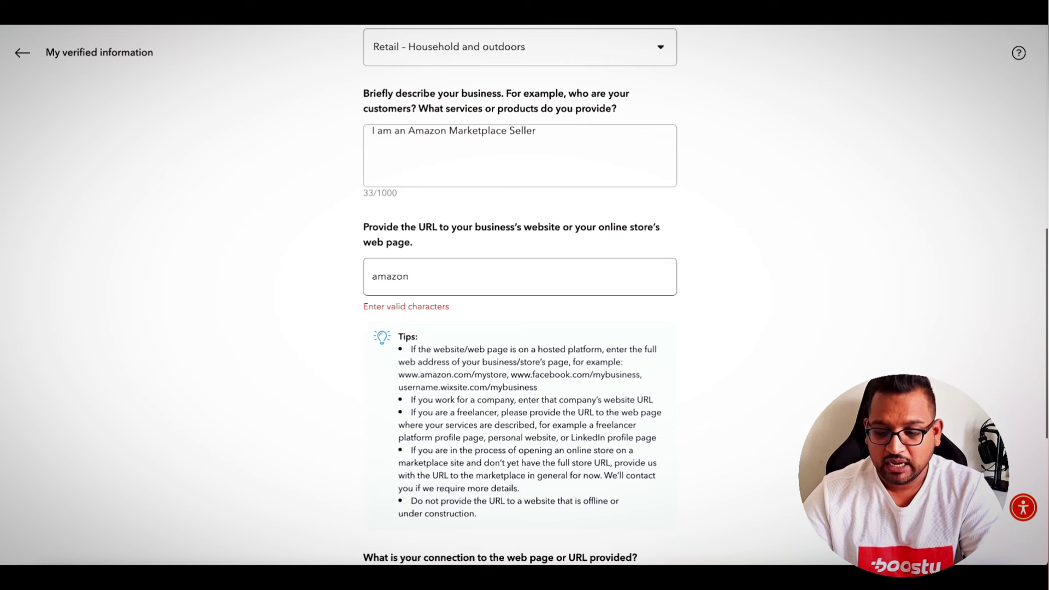
type(".com")
left_click(803, 260)
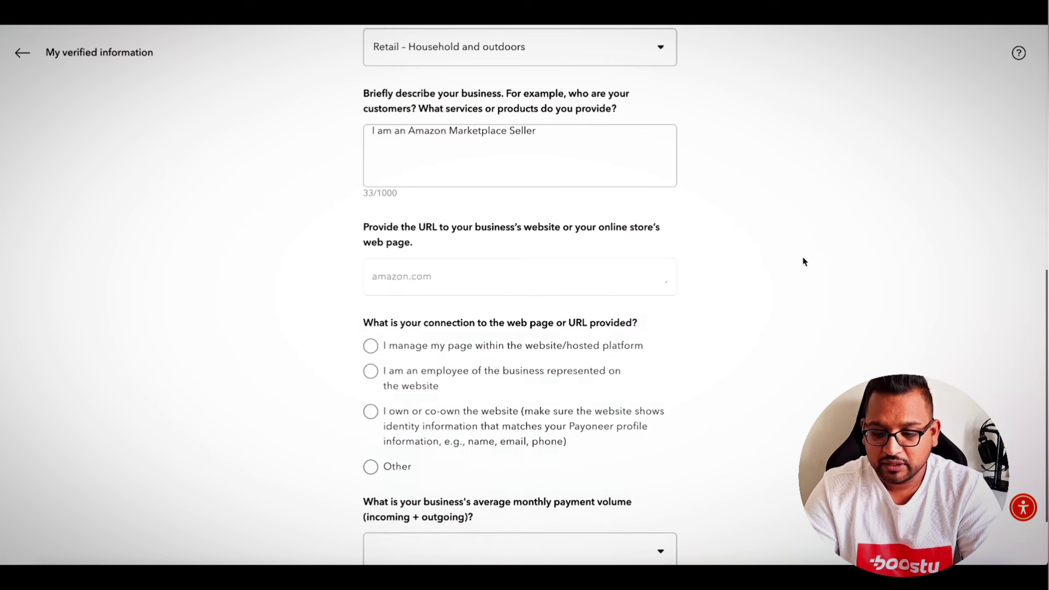
- Set the connection to the provided web page or URL to Other and explain it as "Amazon Marketplace Seller"
scroll(803, 260, "down", 2)
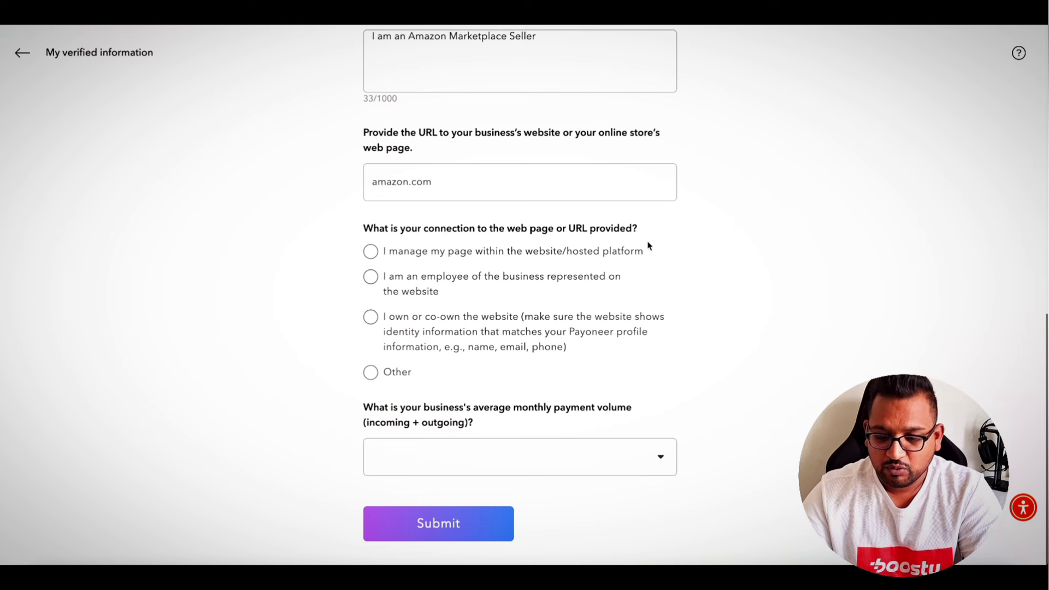
left_click(370, 372)
scroll(521, 362, "down", 2)
left_click(453, 355)
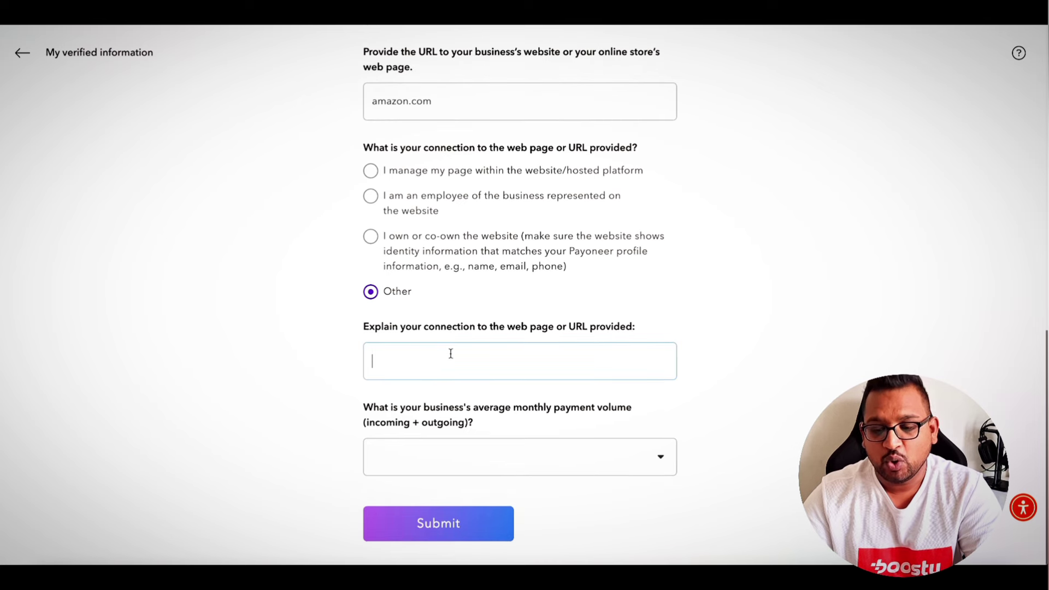
type("Amazon Ma")
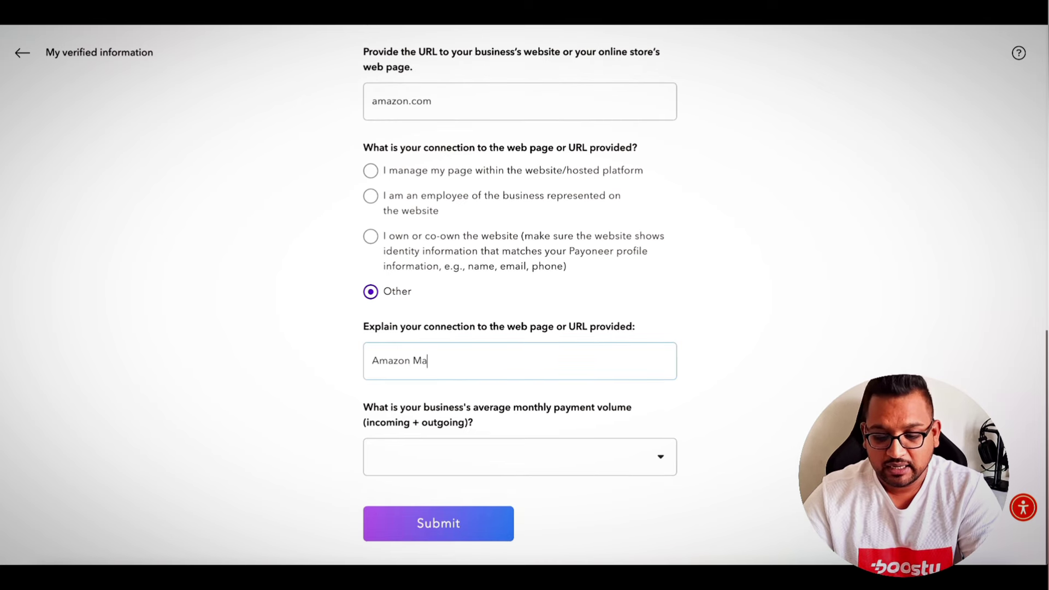
type("rketplace Seller")
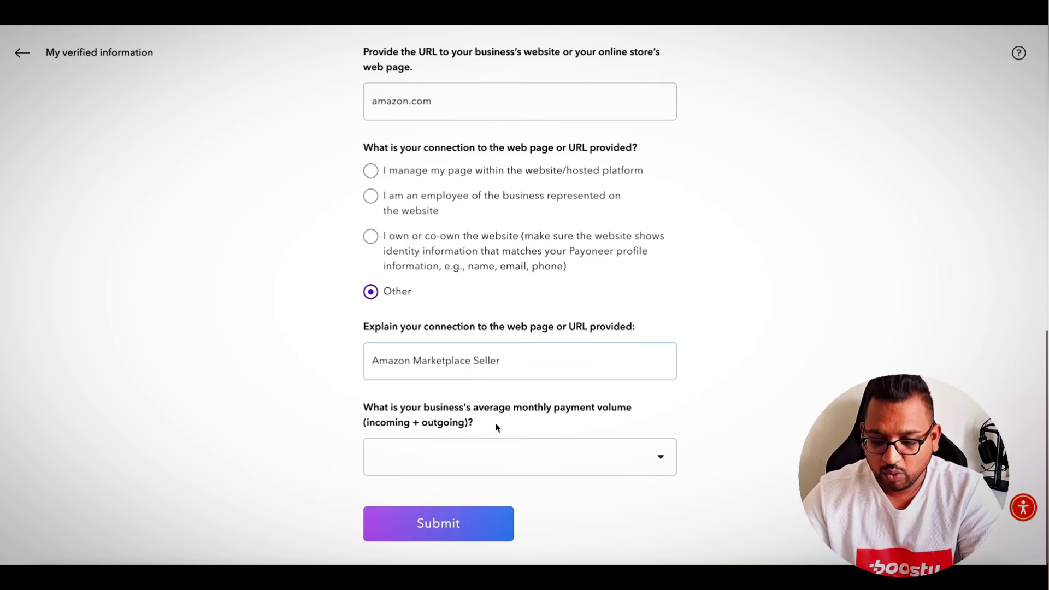
- Set the business's average monthly payment volume to 501 USD – 2,500 USD and submit the questionnaire
left_click(589, 449)
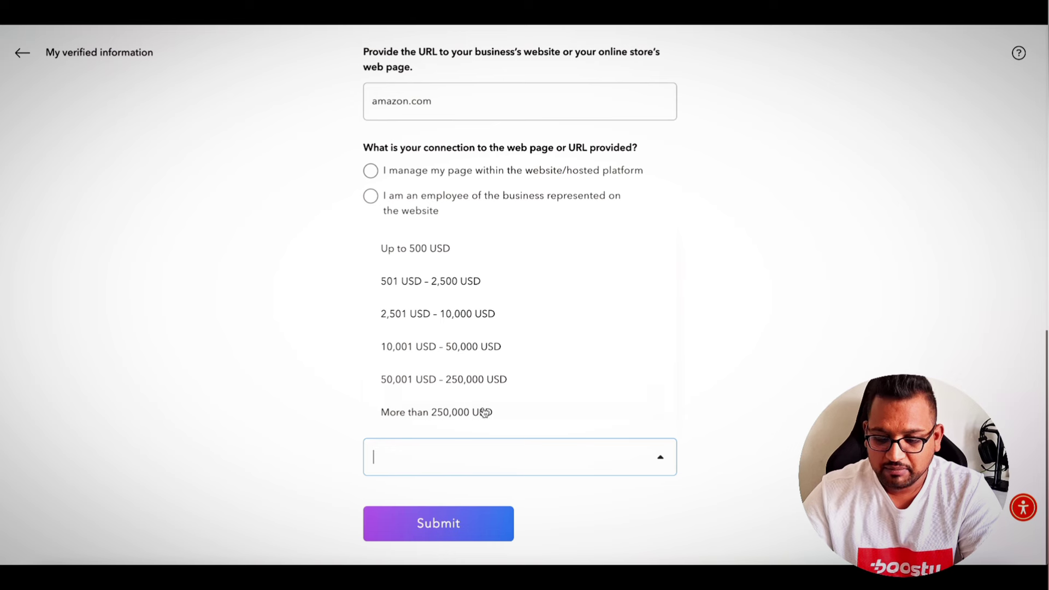
left_click(460, 288)
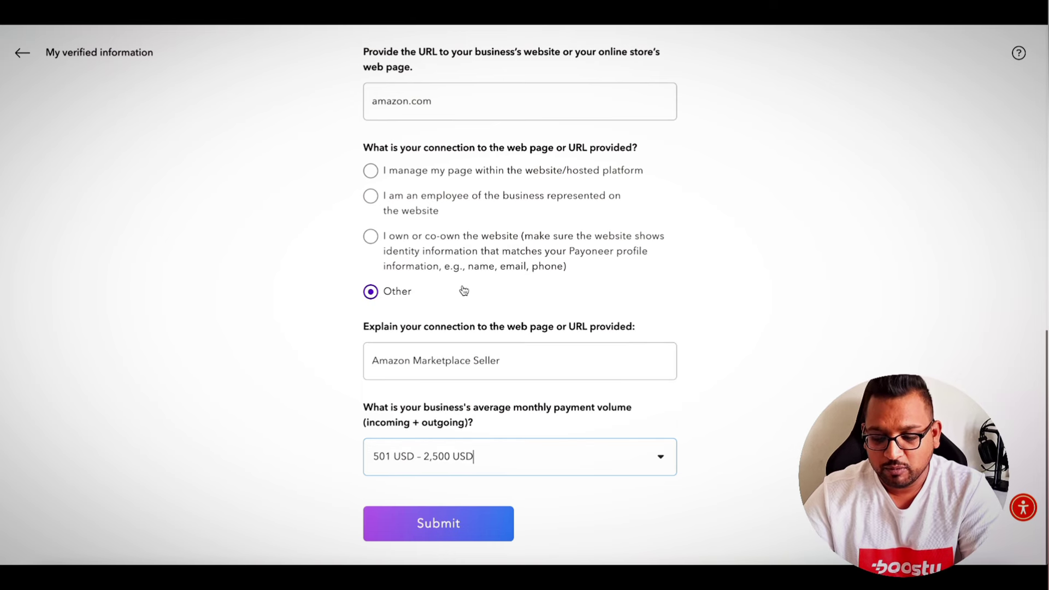
left_click(432, 522)
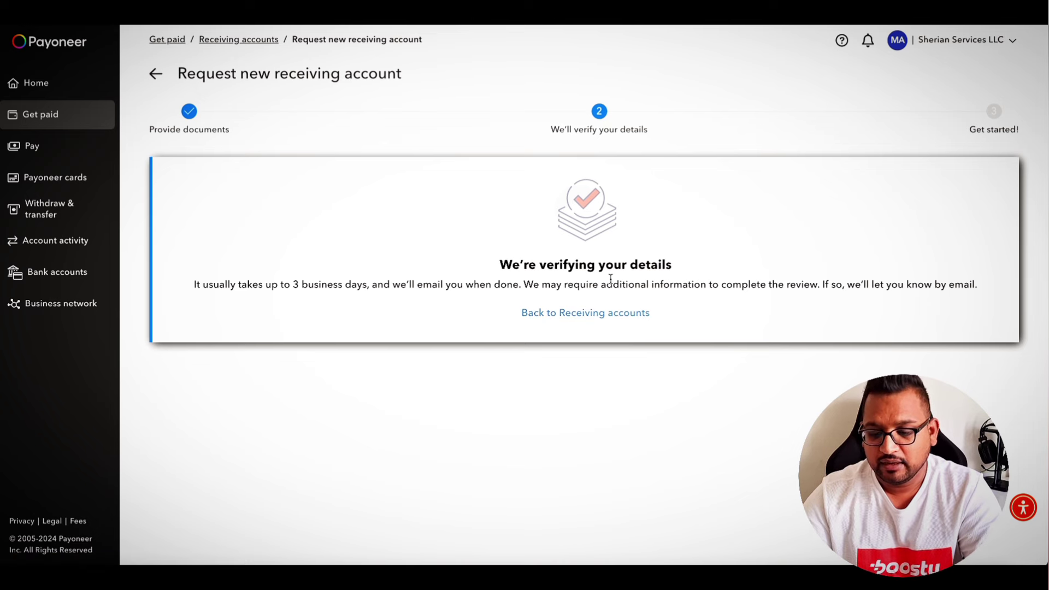
- Return to the receiving accounts overview without taking the quick tour, and review both the approved and the pending accounts
left_click(637, 314)
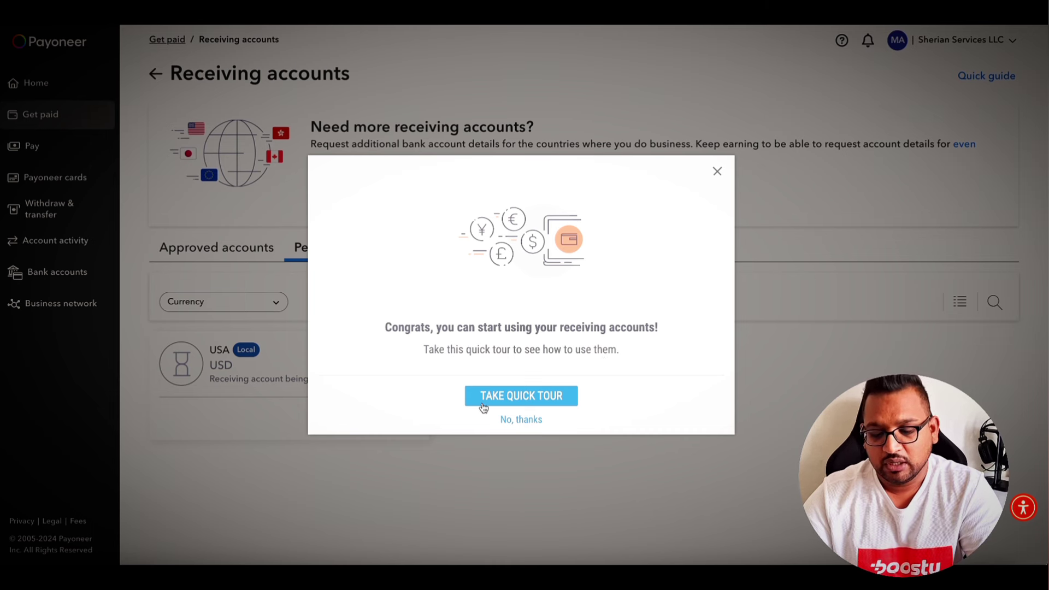
left_click(528, 420)
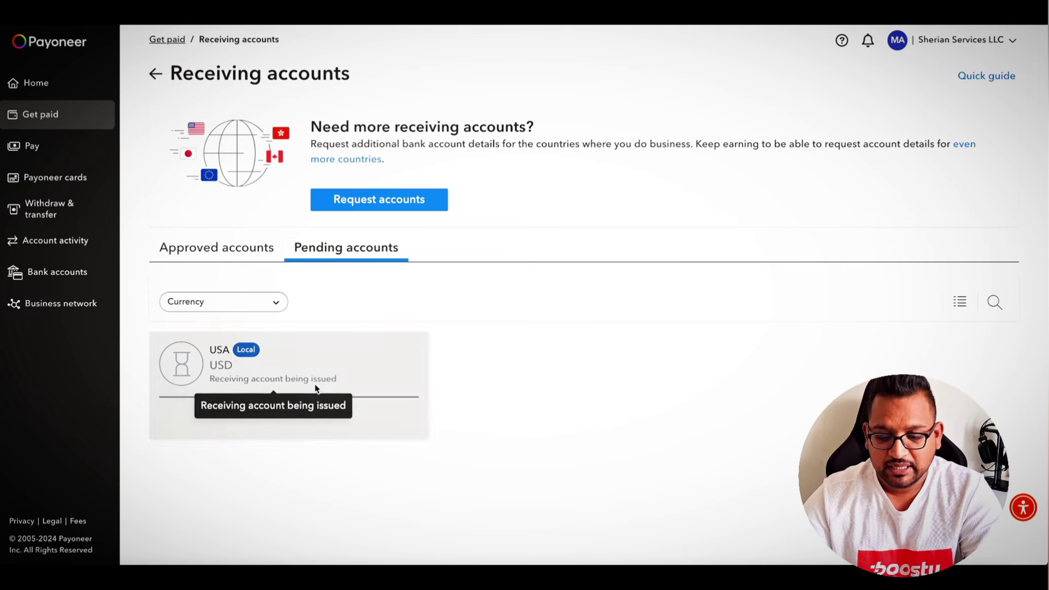
left_click(183, 247)
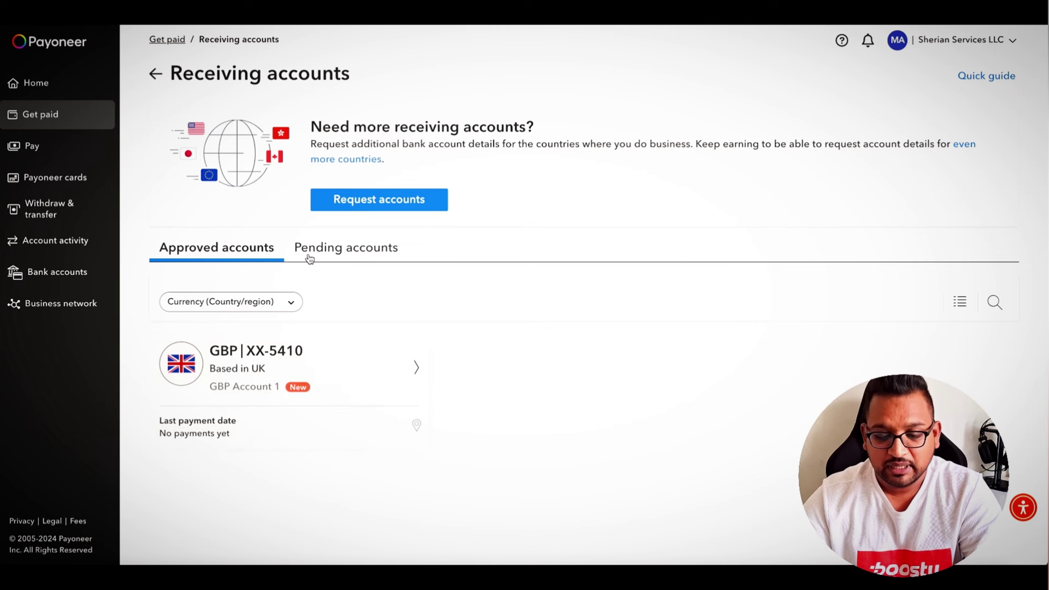
left_click(397, 260)
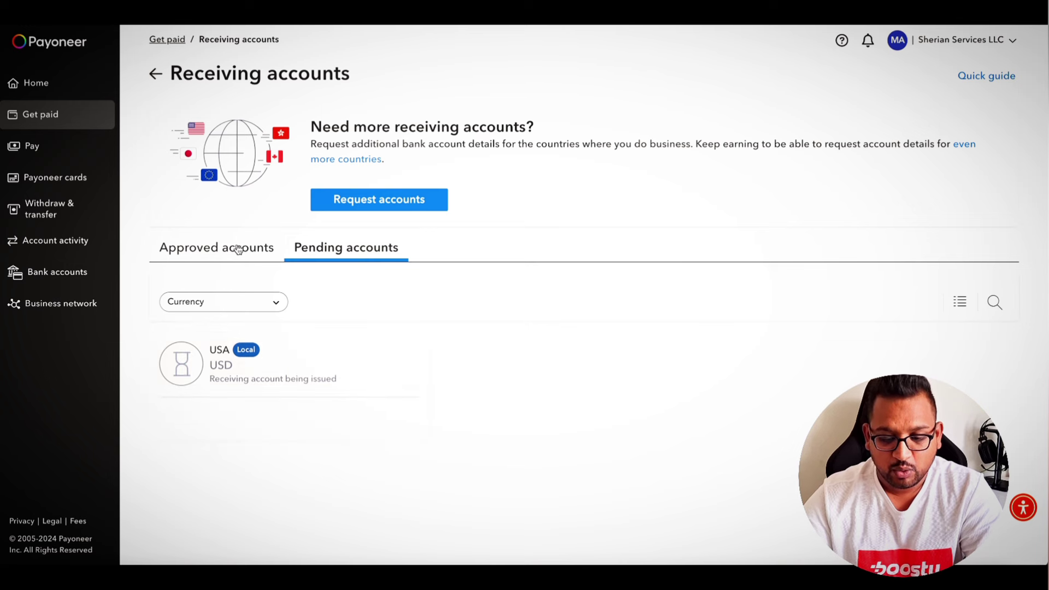
left_click(184, 245)
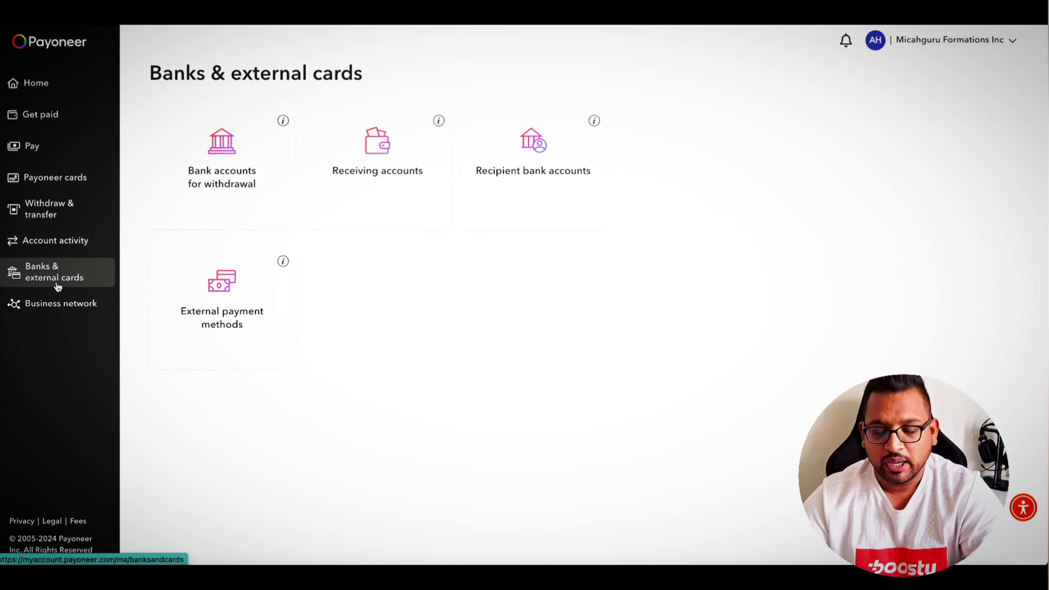
- Open the approved UK-based GBP receiving account, review its account details and transfer guidelines, and close it
left_click(387, 200)
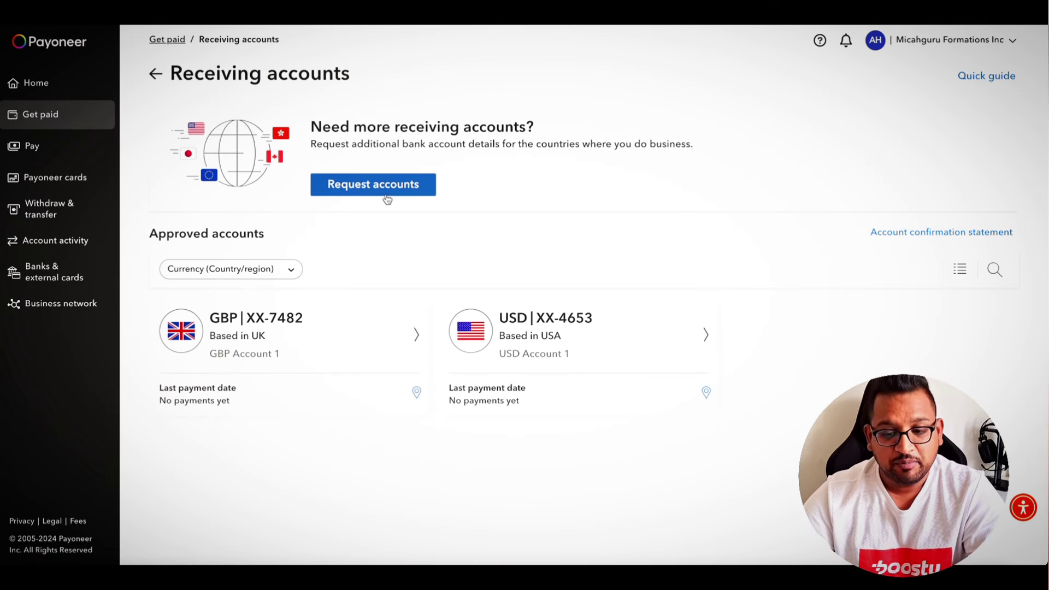
left_click(406, 357)
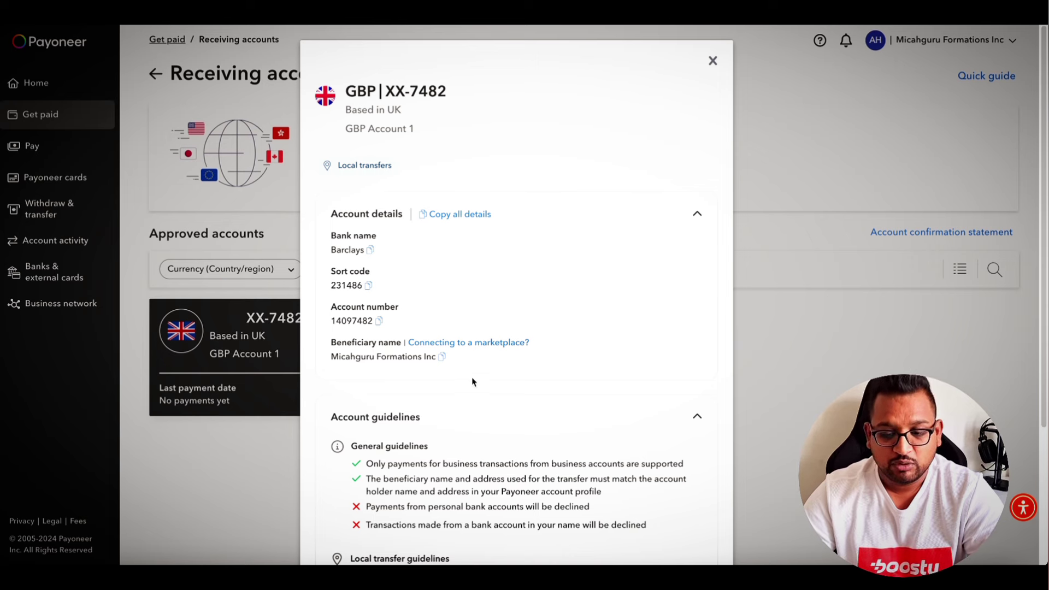
scroll(481, 372, "down", 3)
scroll(483, 367, "down", 1)
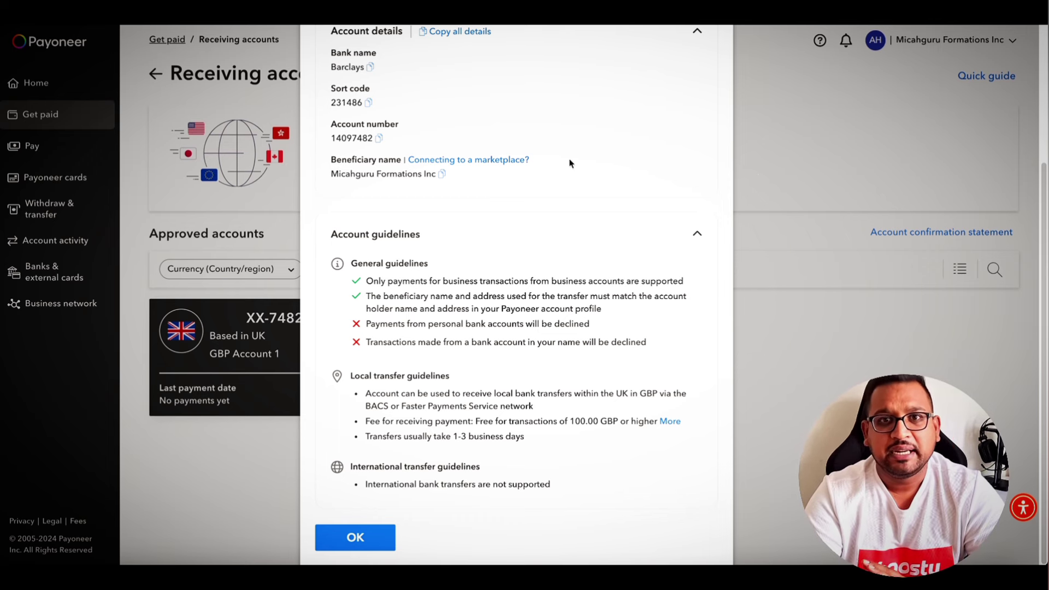
left_click(697, 32)
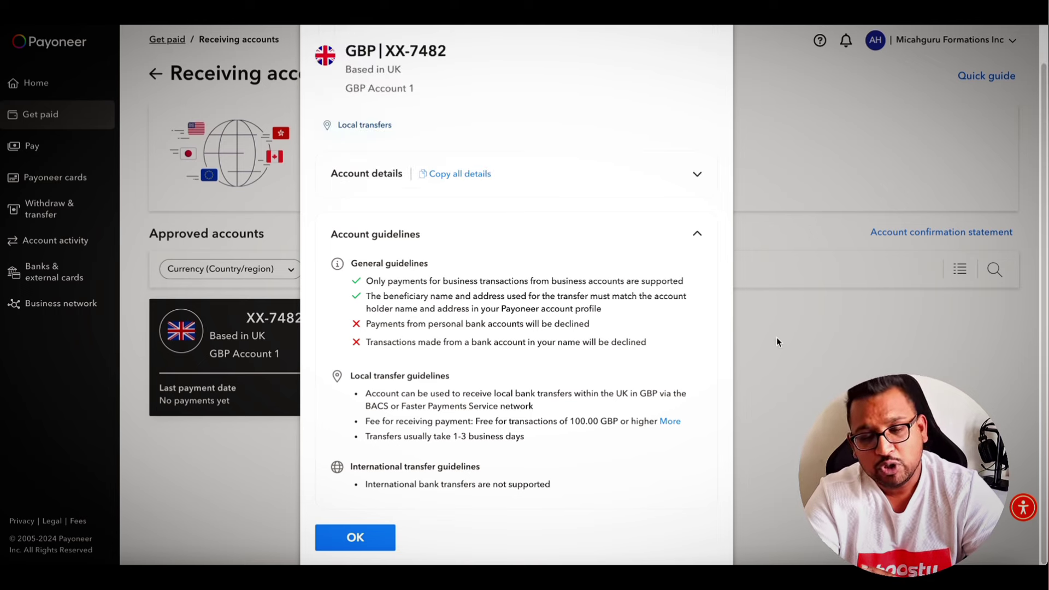
scroll(676, 168, "up", 1)
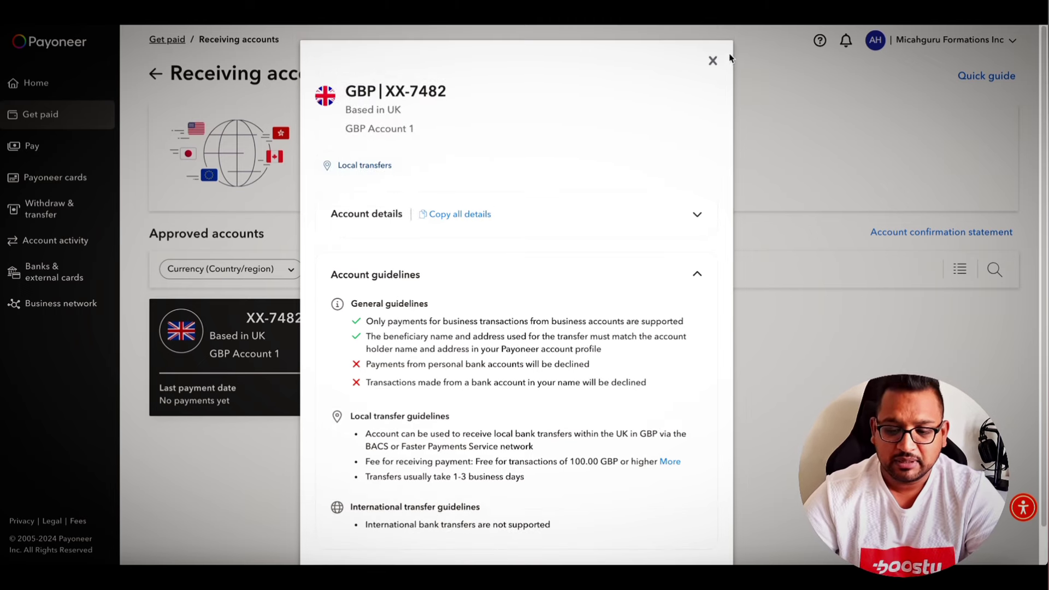
left_click(716, 61)
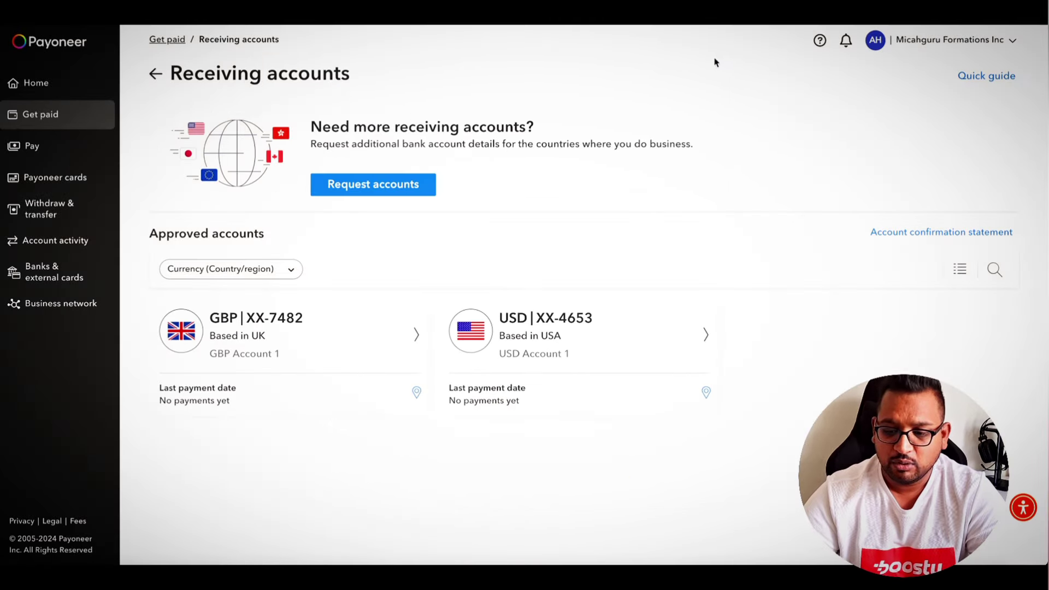
- Open the approved USA-based USD receiving account, review its bank details and account guidelines, and close it
left_click(634, 346)
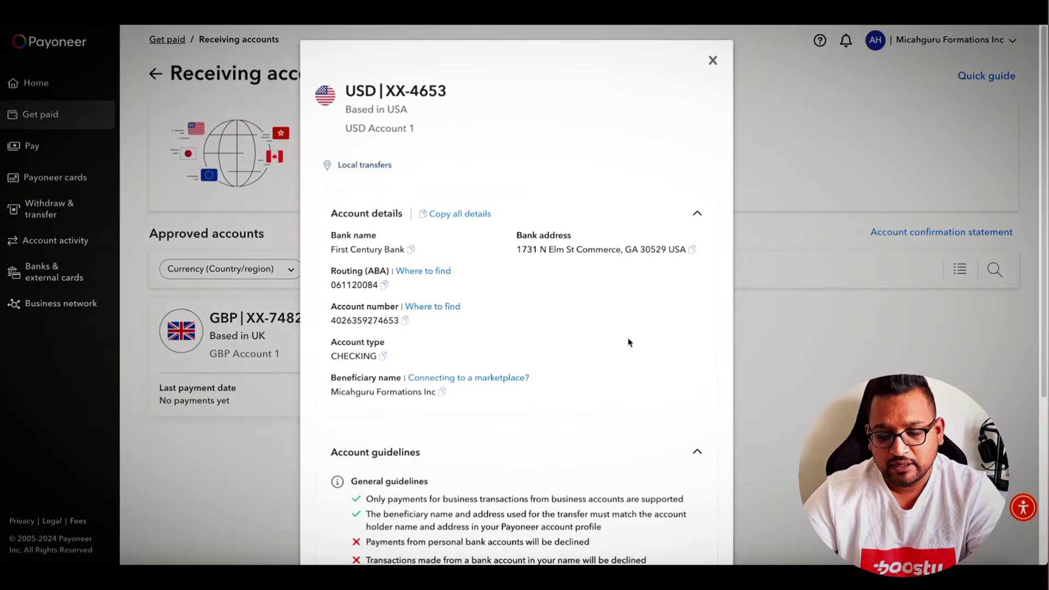
scroll(628, 342, "down", 4)
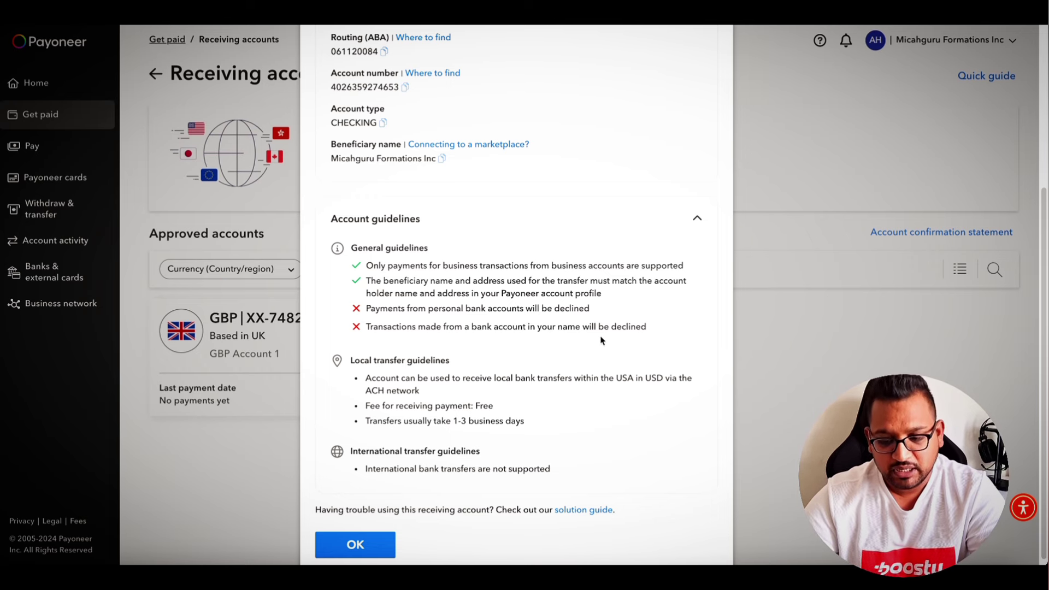
scroll(601, 341, "down", 1)
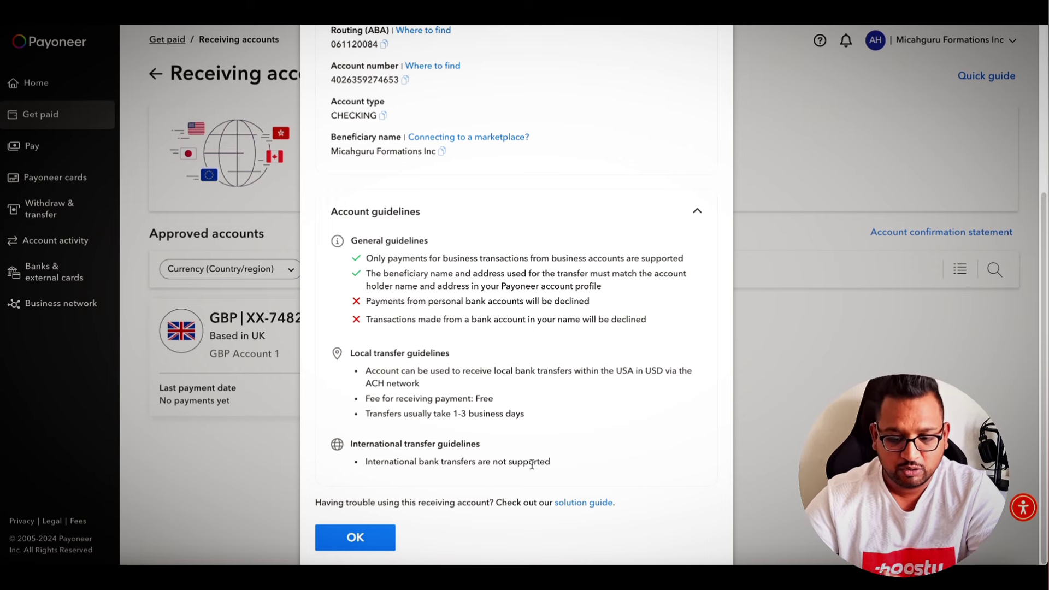
scroll(495, 410, "up", 4)
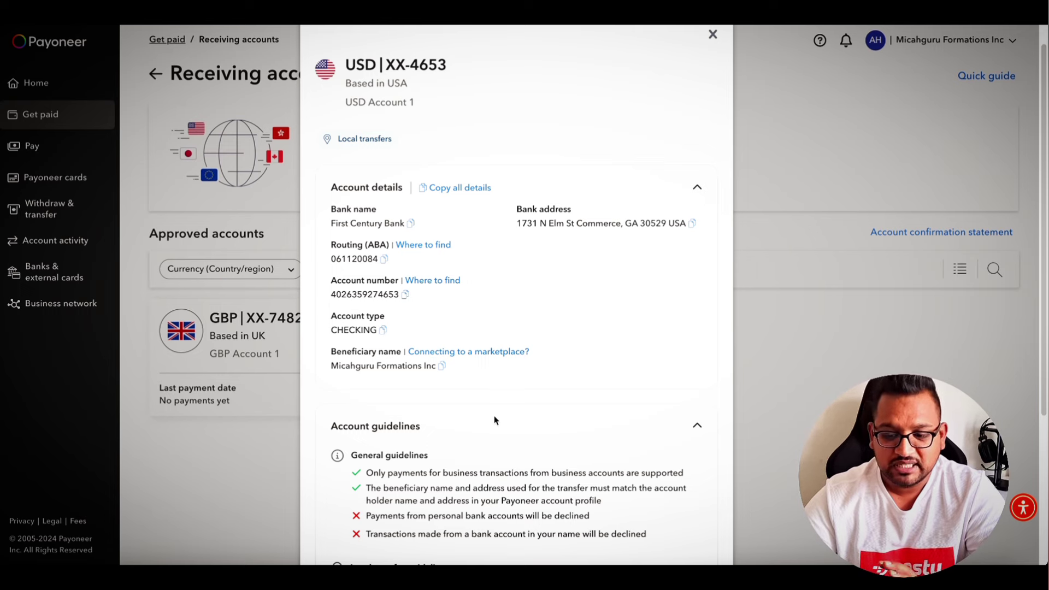
scroll(496, 421, "up", 1)
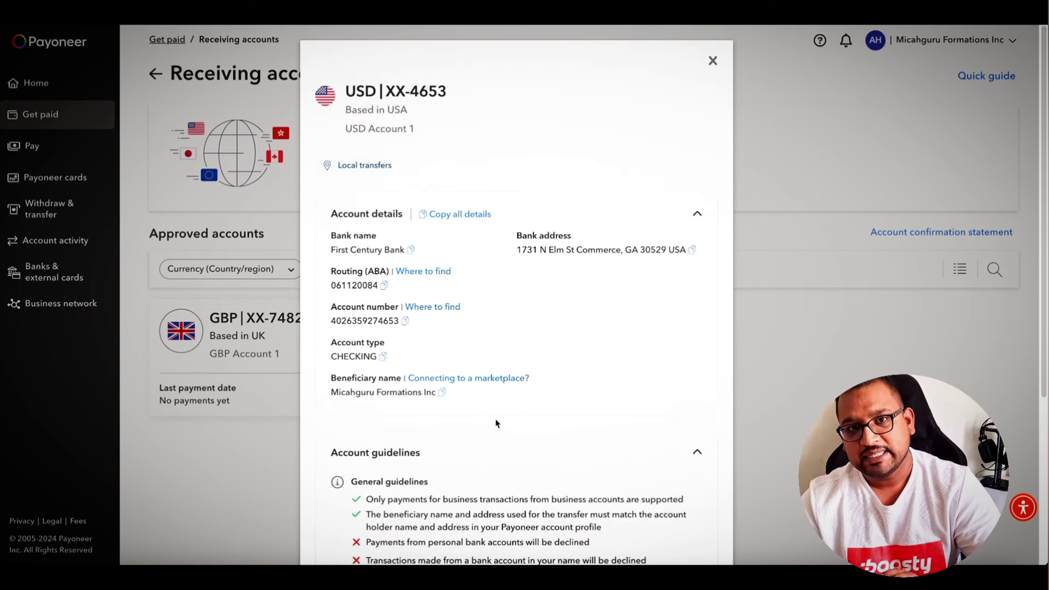
scroll(495, 421, "down", 5)
left_click(344, 549)
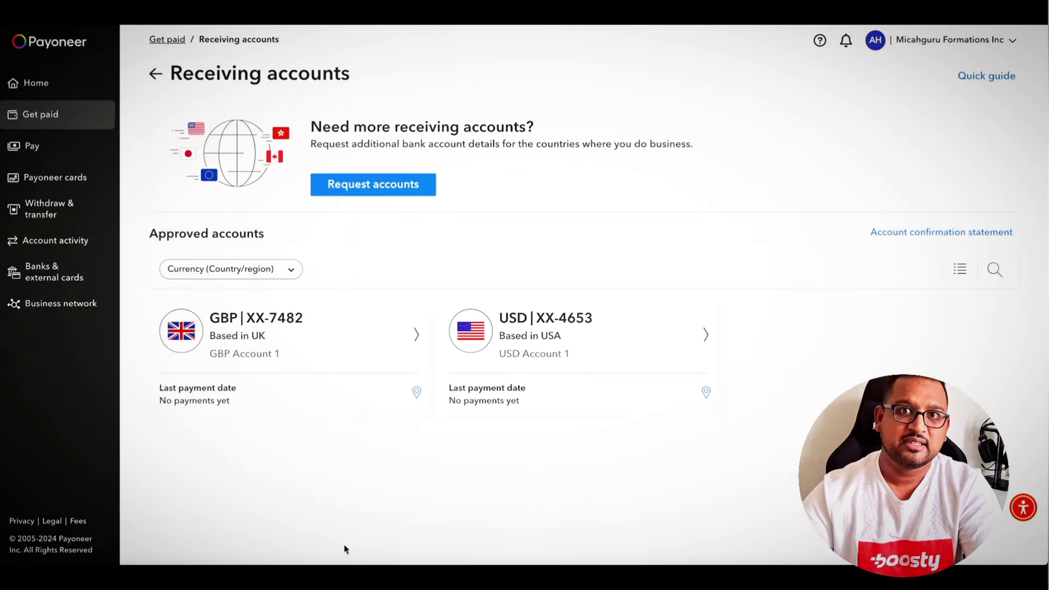